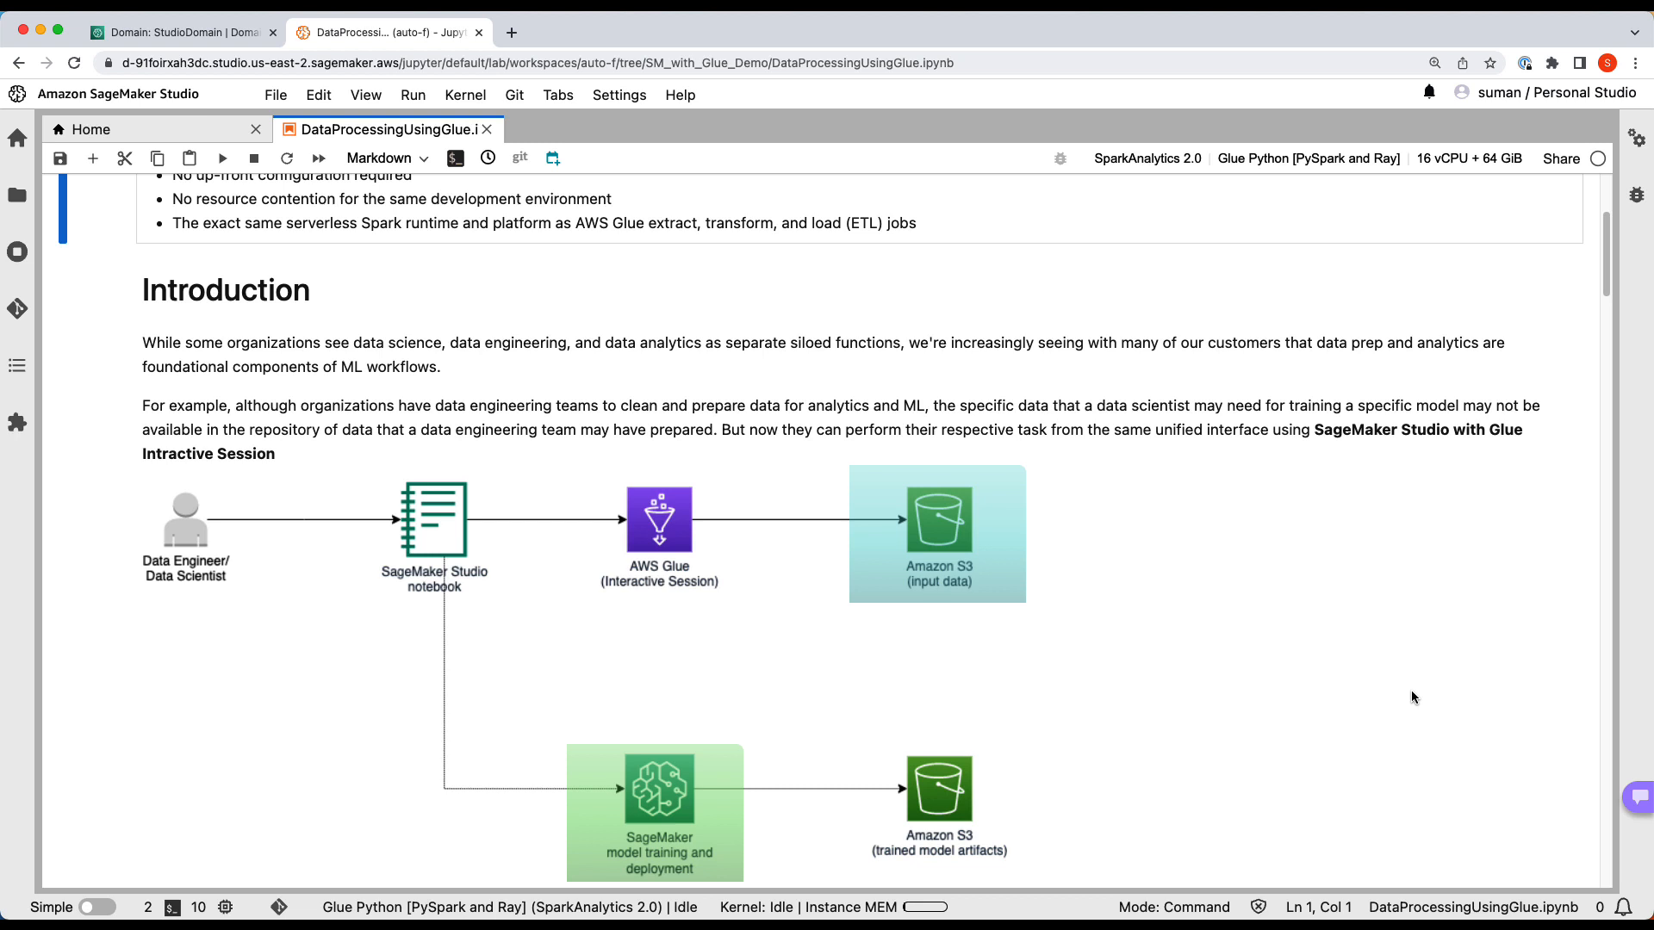
Review the notebook's architecture diagram, problem statement and dataset description down to the "Lets get started" cells.
{"action": "scroll", "coordinate": [1413, 698], "scroll_direction": "down", "scroll_amount": 2}
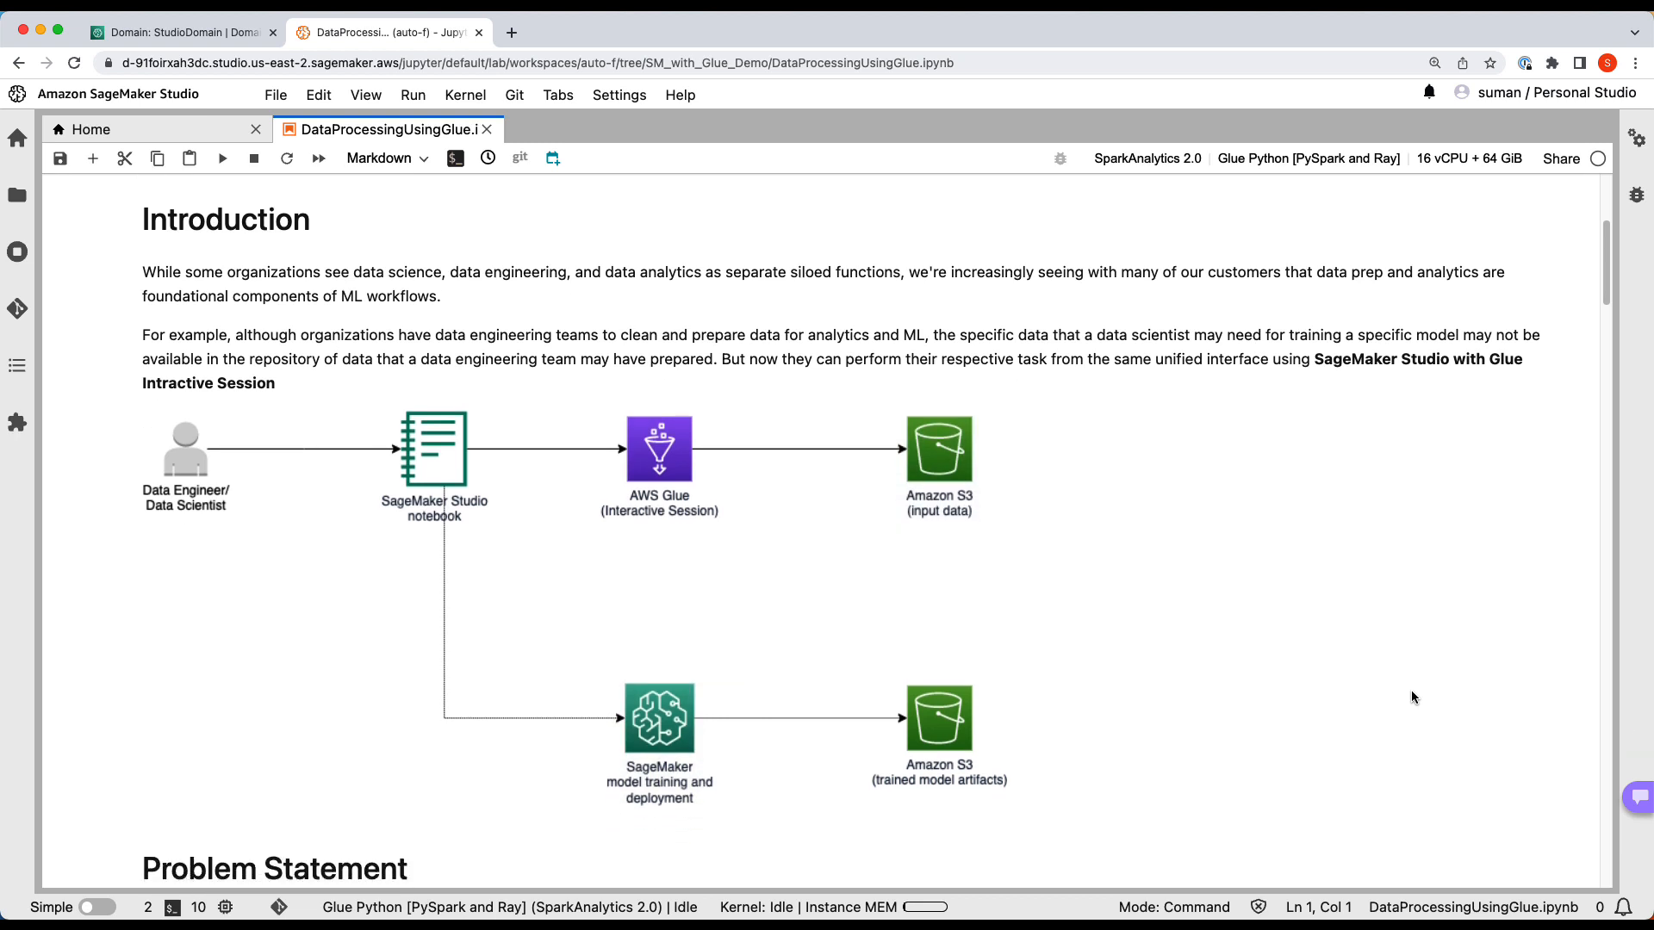
{"action": "scroll", "coordinate": [1413, 697], "scroll_direction": "down", "scroll_amount": 8}
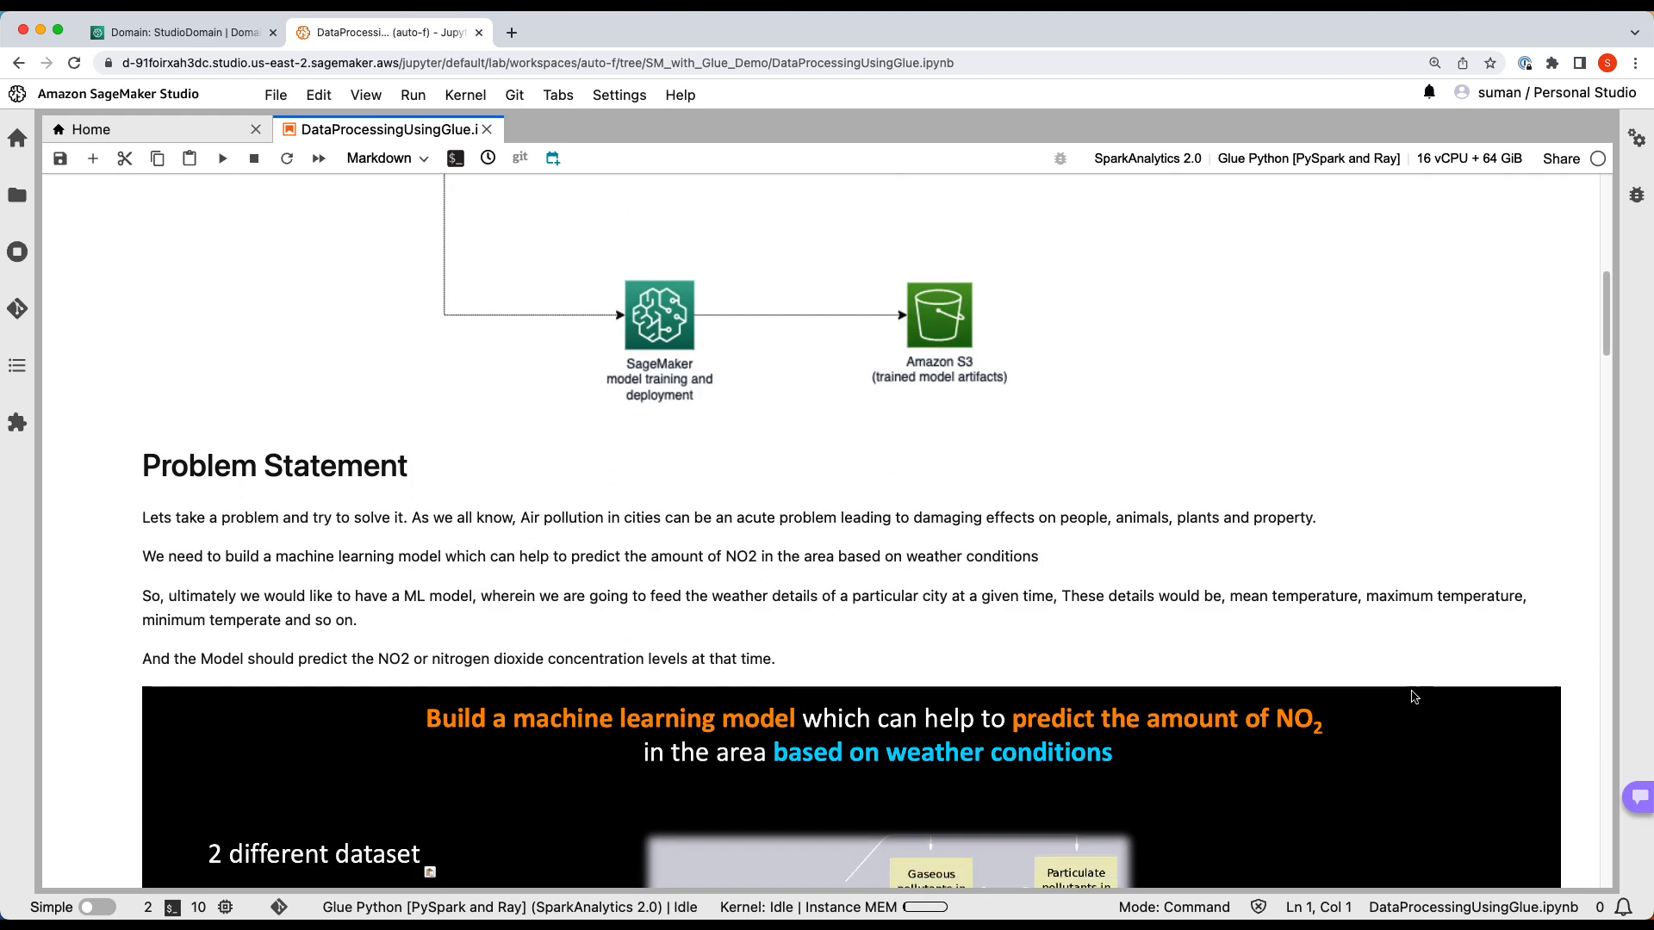
{"action": "scroll", "coordinate": [1412, 698], "scroll_direction": "down", "scroll_amount": 1}
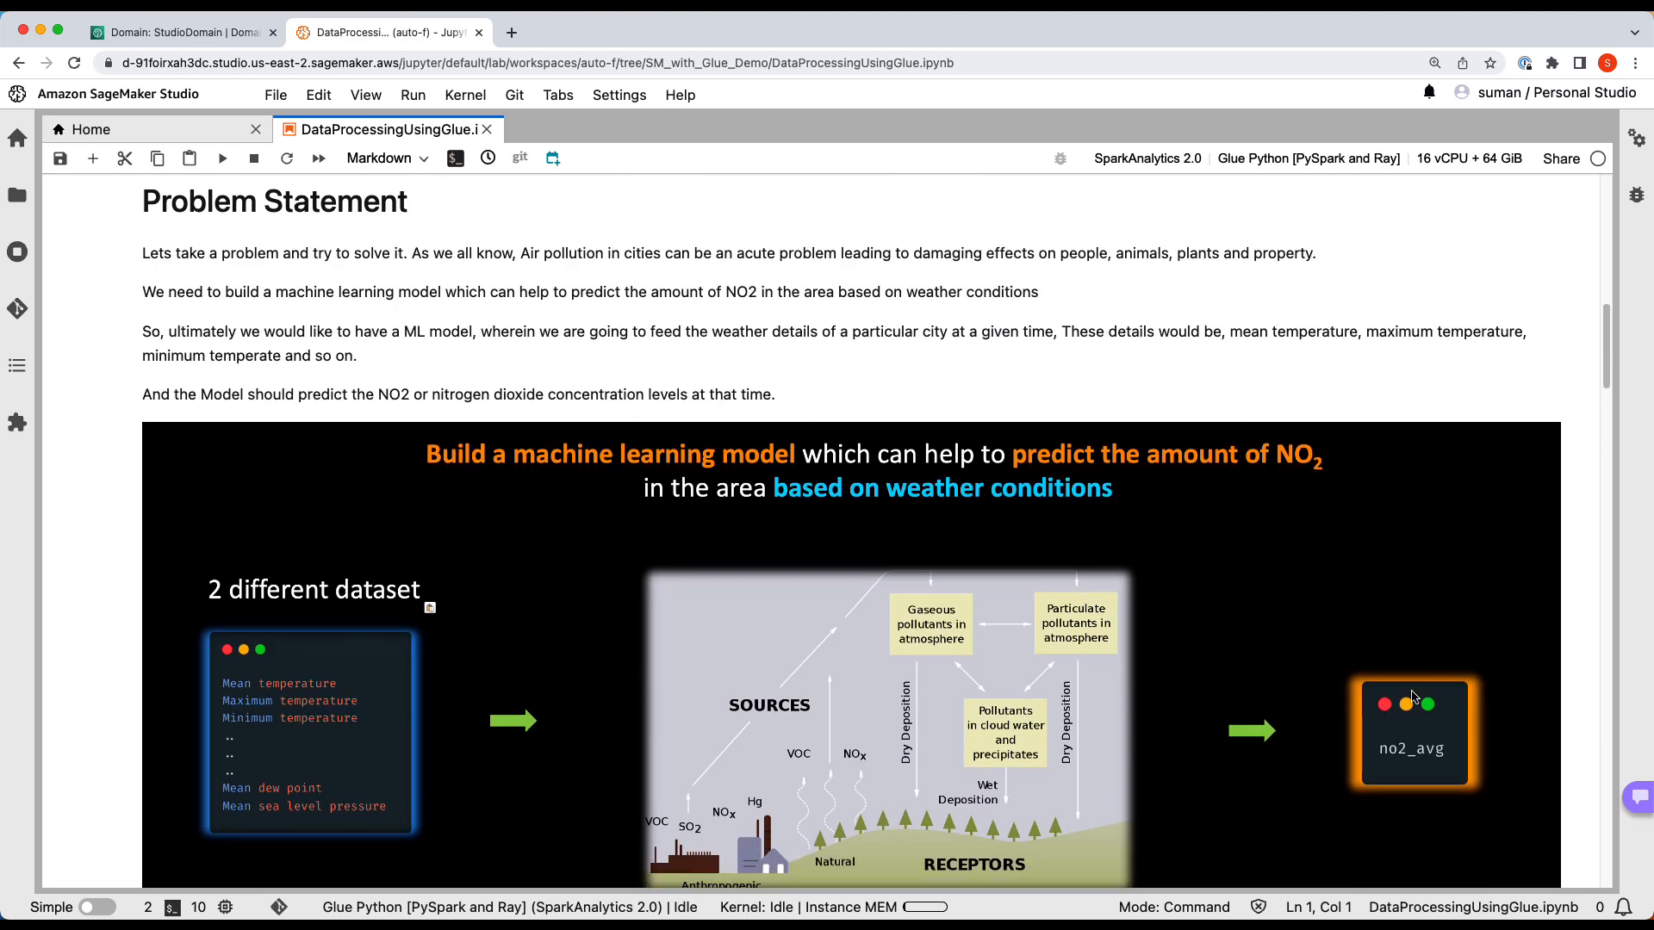
{"action": "scroll", "coordinate": [1412, 698], "scroll_direction": "down", "scroll_amount": 1}
{"action": "scroll", "coordinate": [1412, 697], "scroll_direction": "up", "scroll_amount": 1}
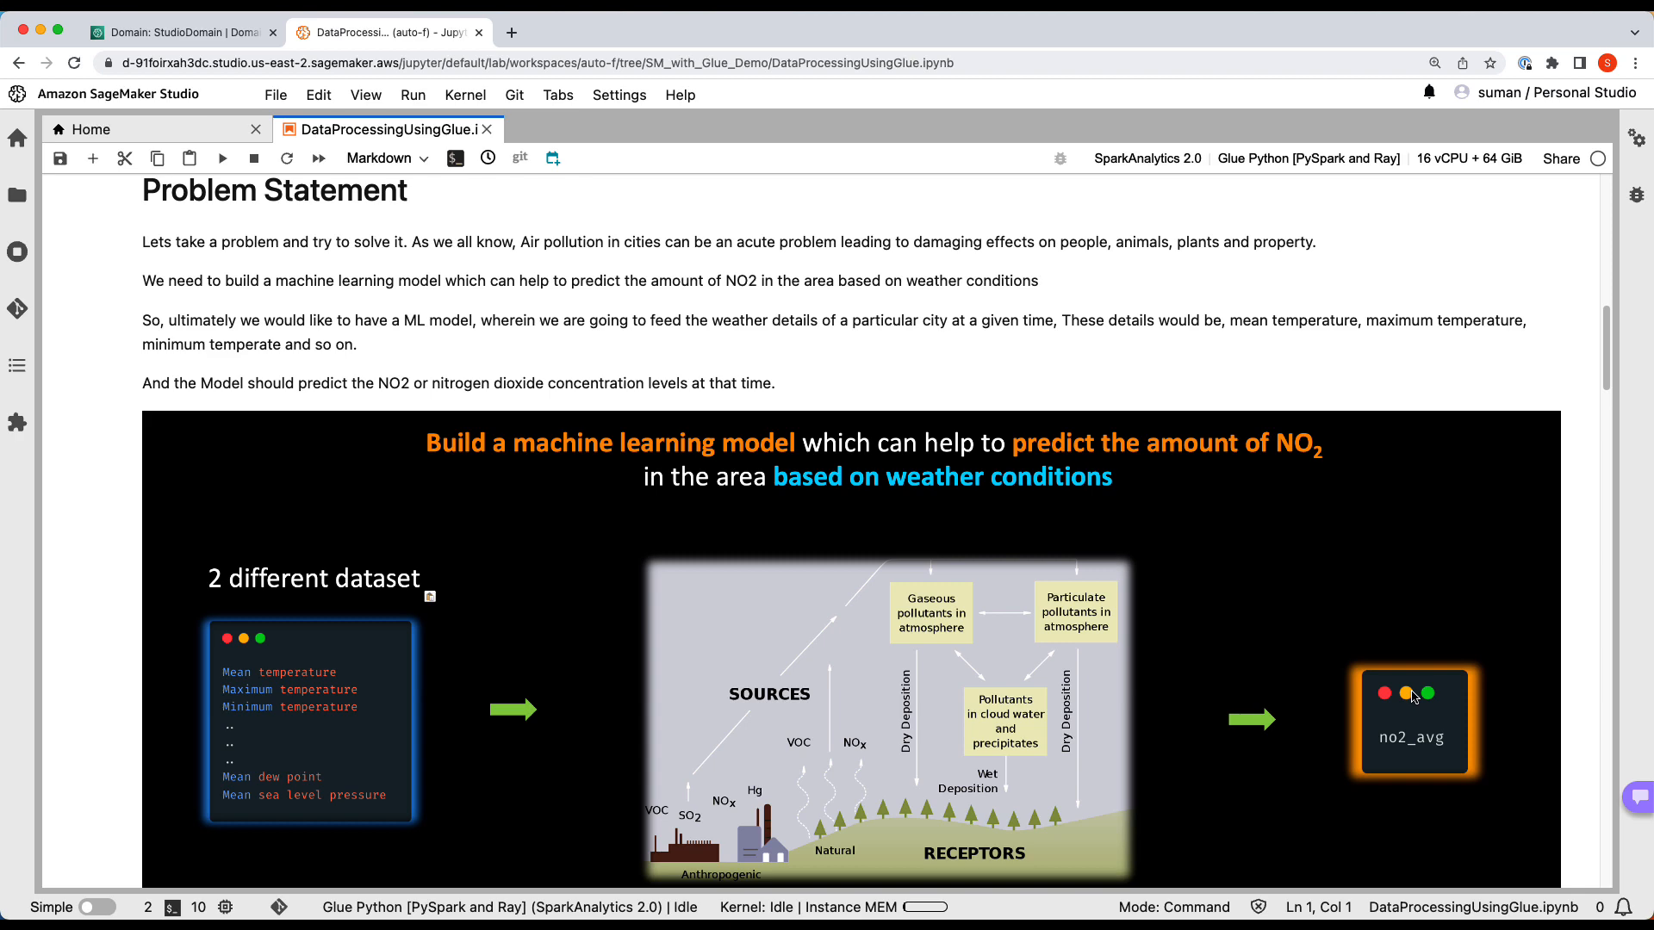
{"action": "scroll", "coordinate": [1412, 695], "scroll_direction": "down", "scroll_amount": 6}
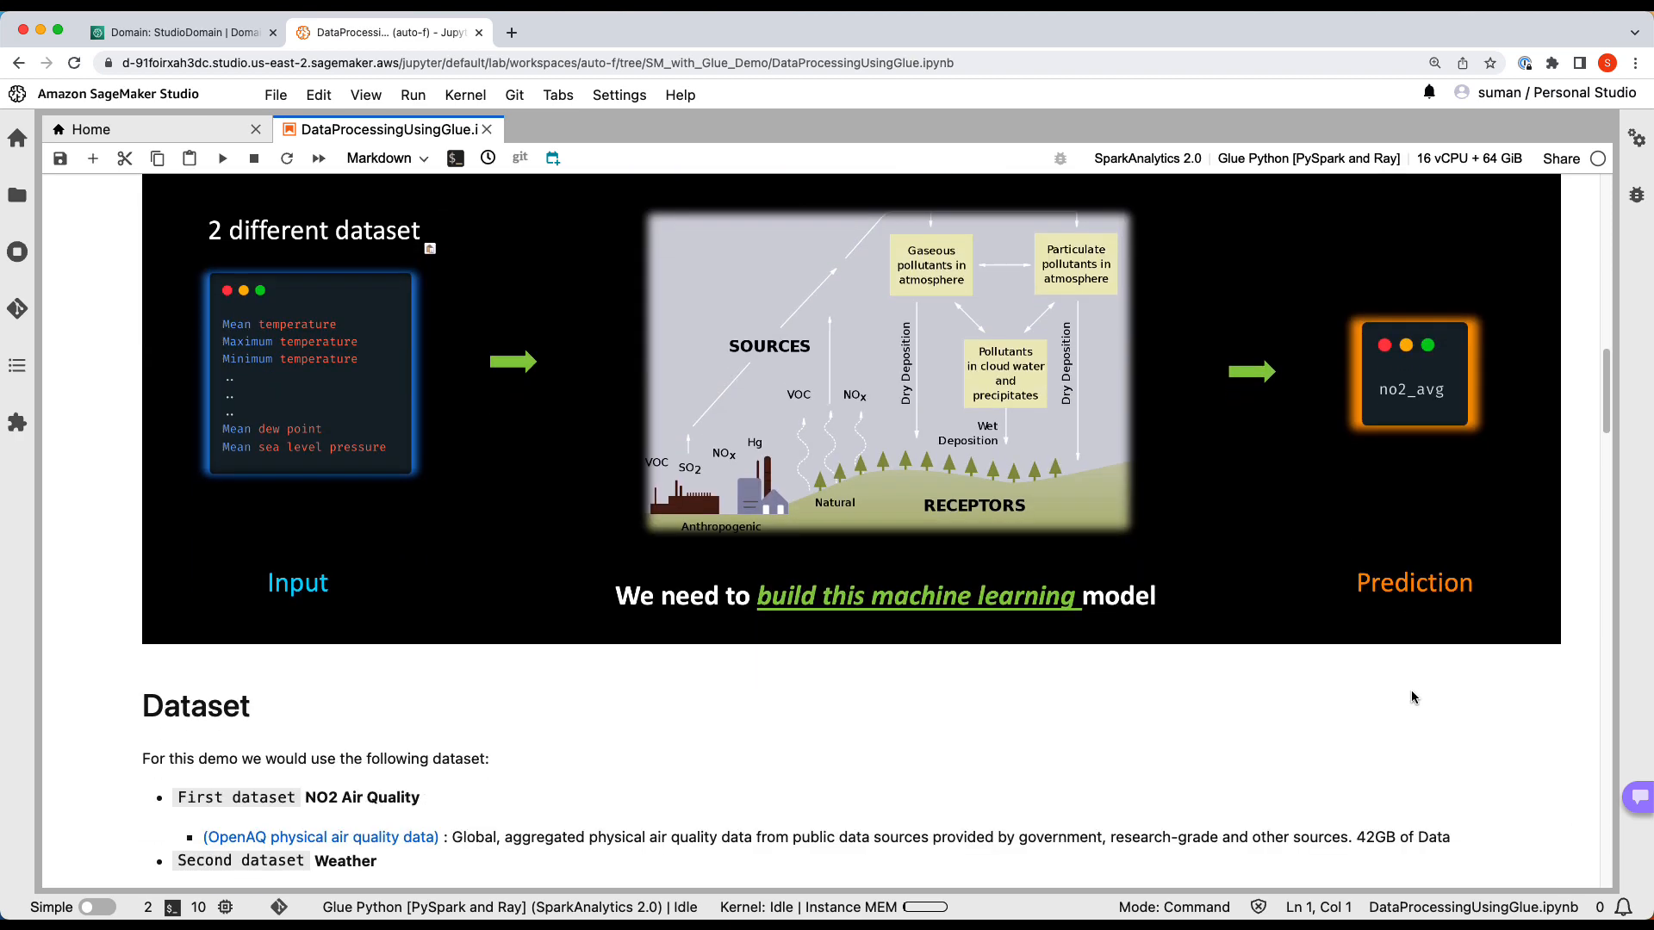
{"action": "scroll", "coordinate": [1411, 695], "scroll_direction": "down", "scroll_amount": 4}
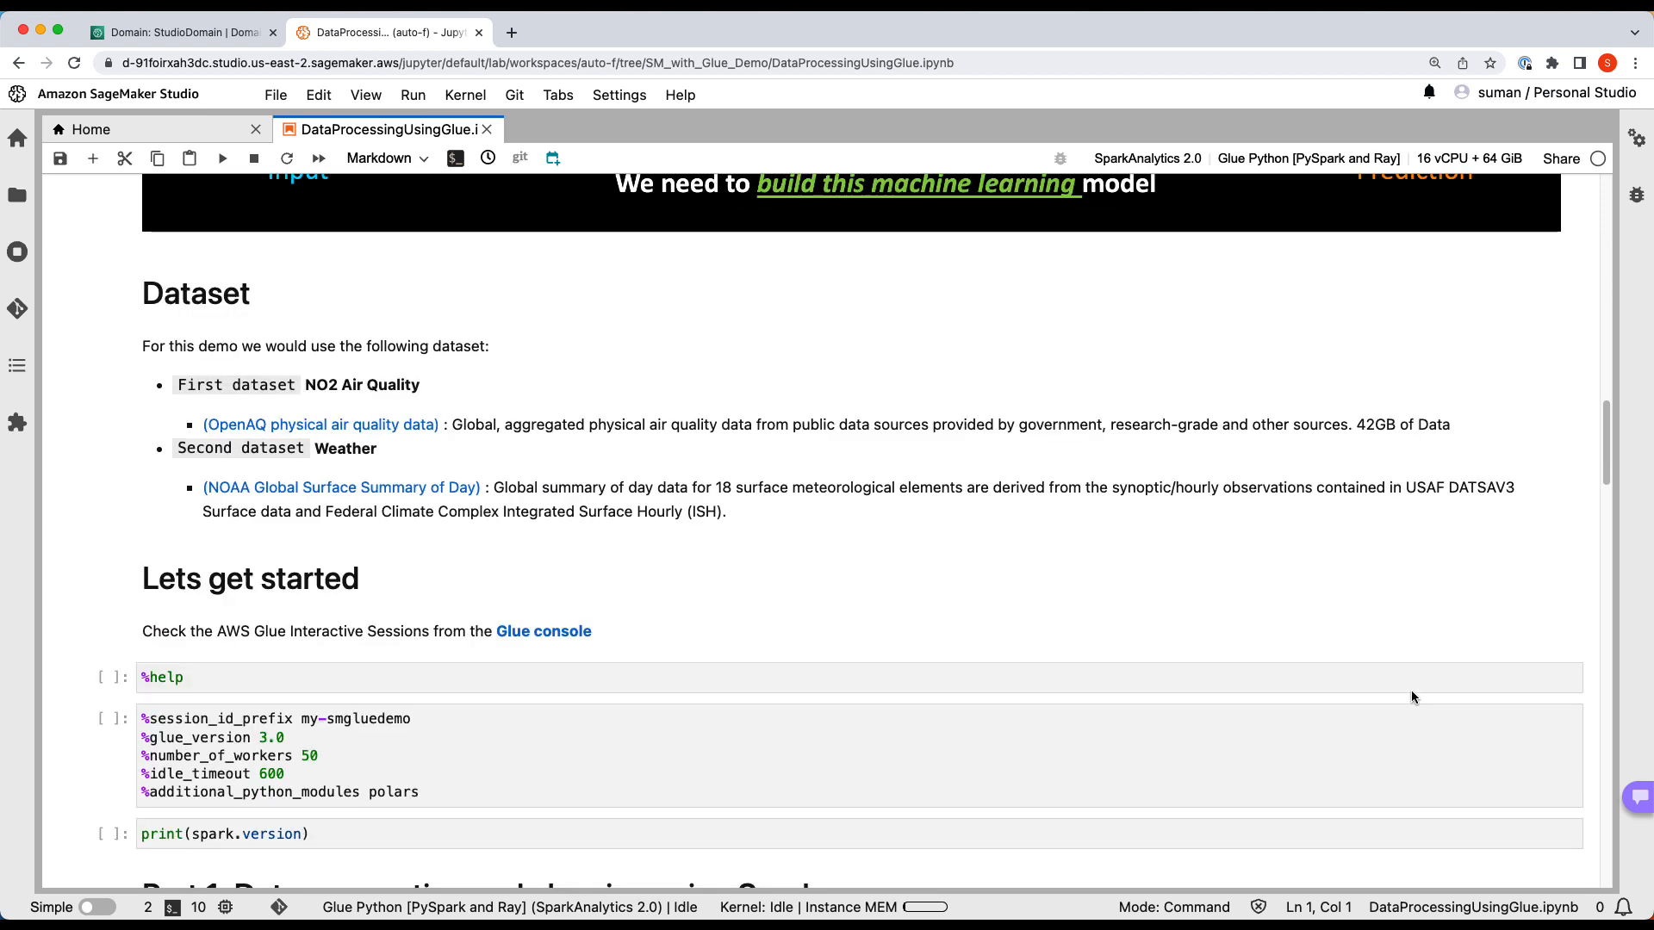
{"action": "scroll", "coordinate": [1411, 696], "scroll_direction": "down", "scroll_amount": 1}
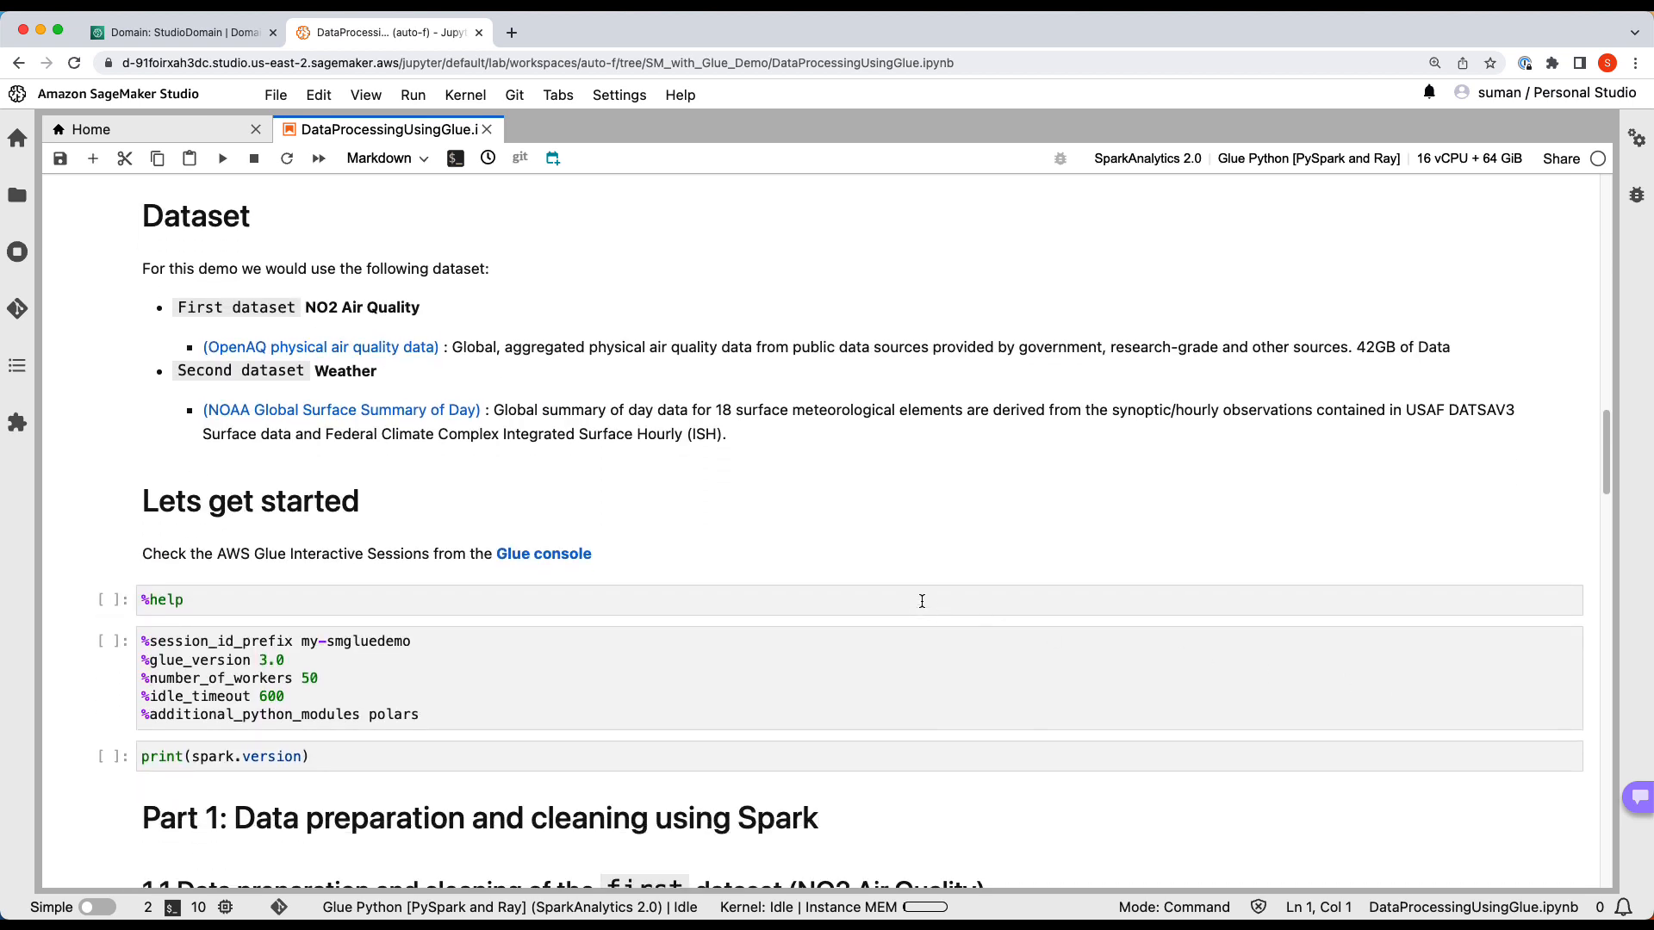
Run the %help cell and read through its list of available Glue magic commands.
{"action": "left_click", "coordinate": [1075, 609]}
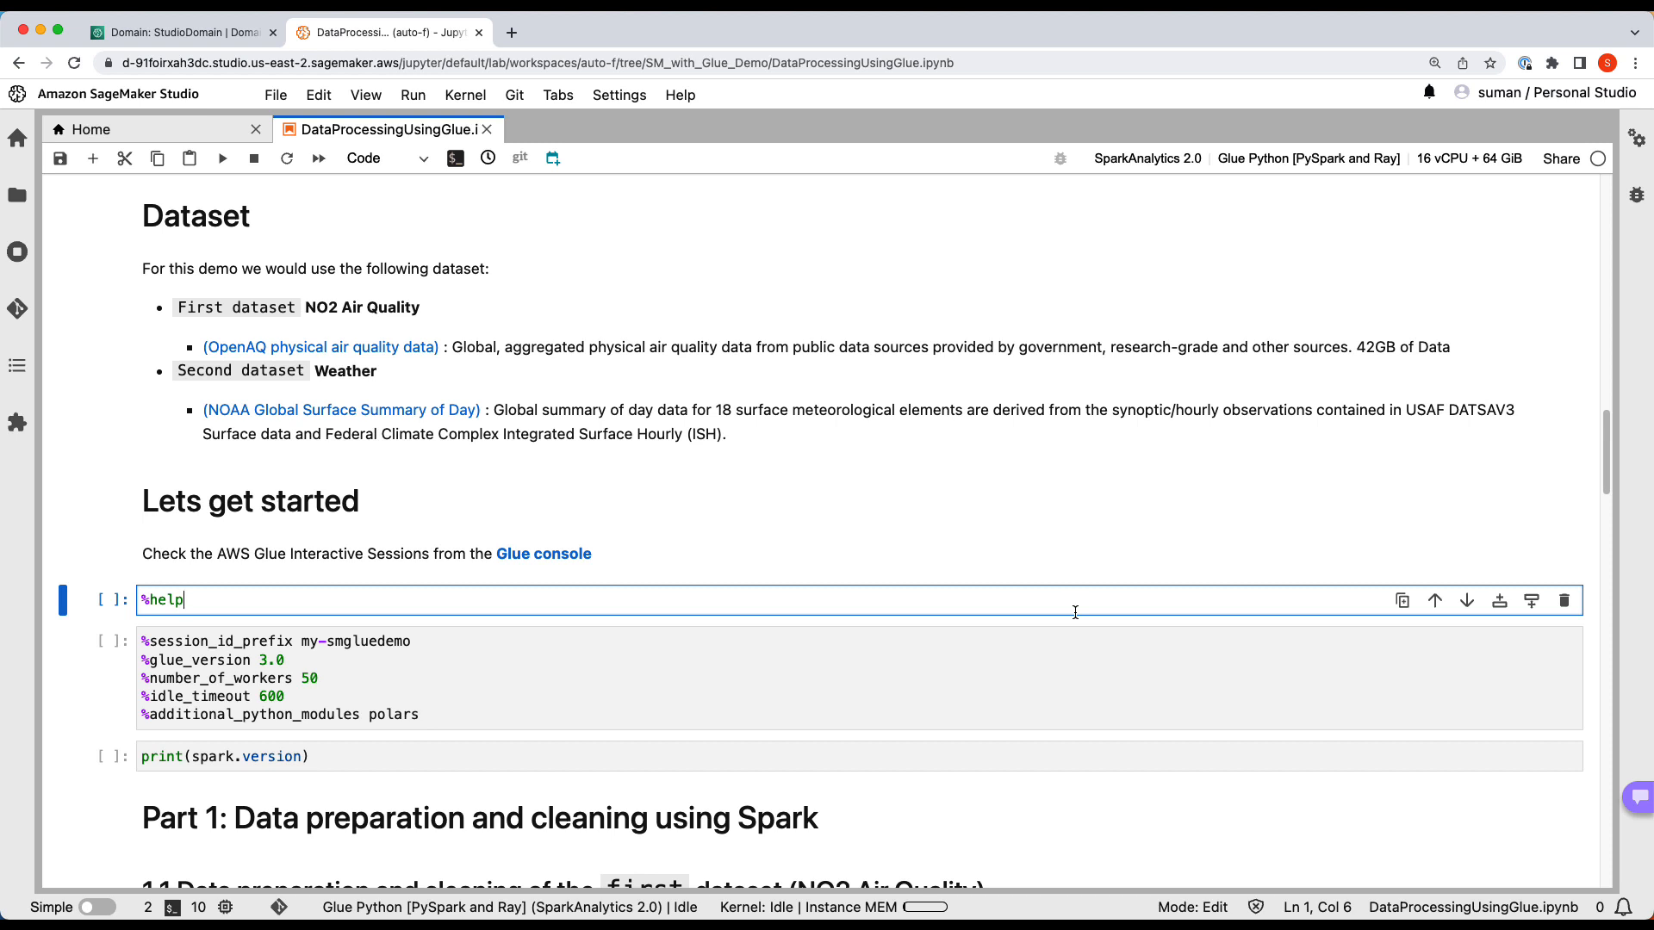
{"action": "key", "text": "shift+Return"}
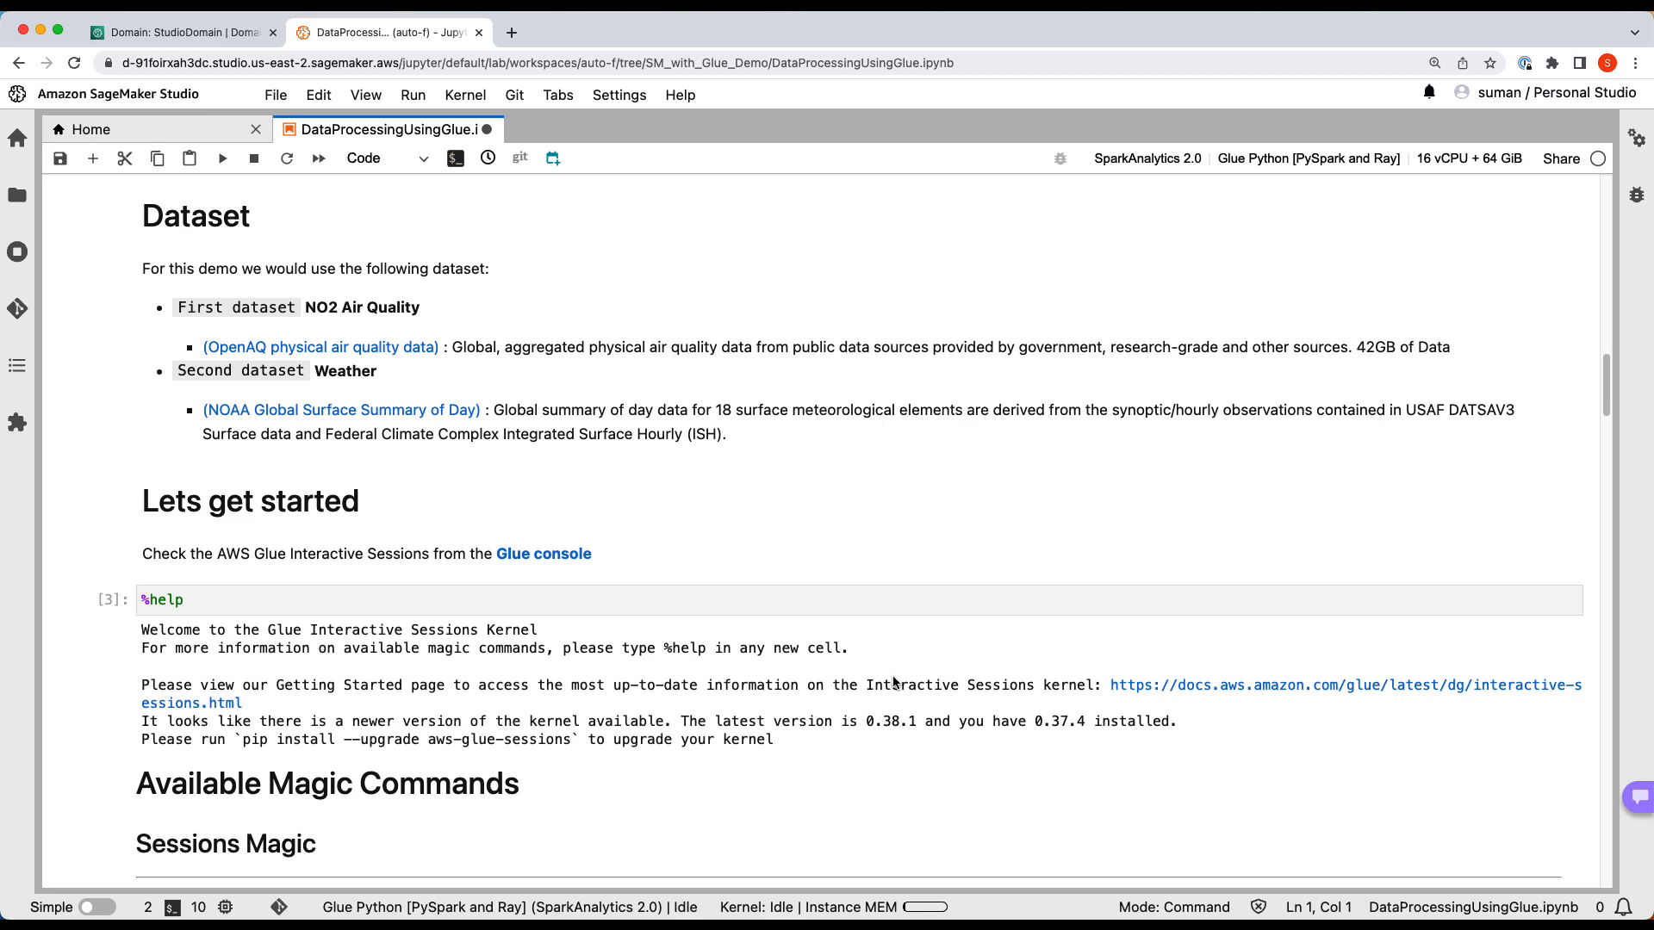
{"action": "scroll", "coordinate": [893, 682], "scroll_direction": "down", "scroll_amount": 5}
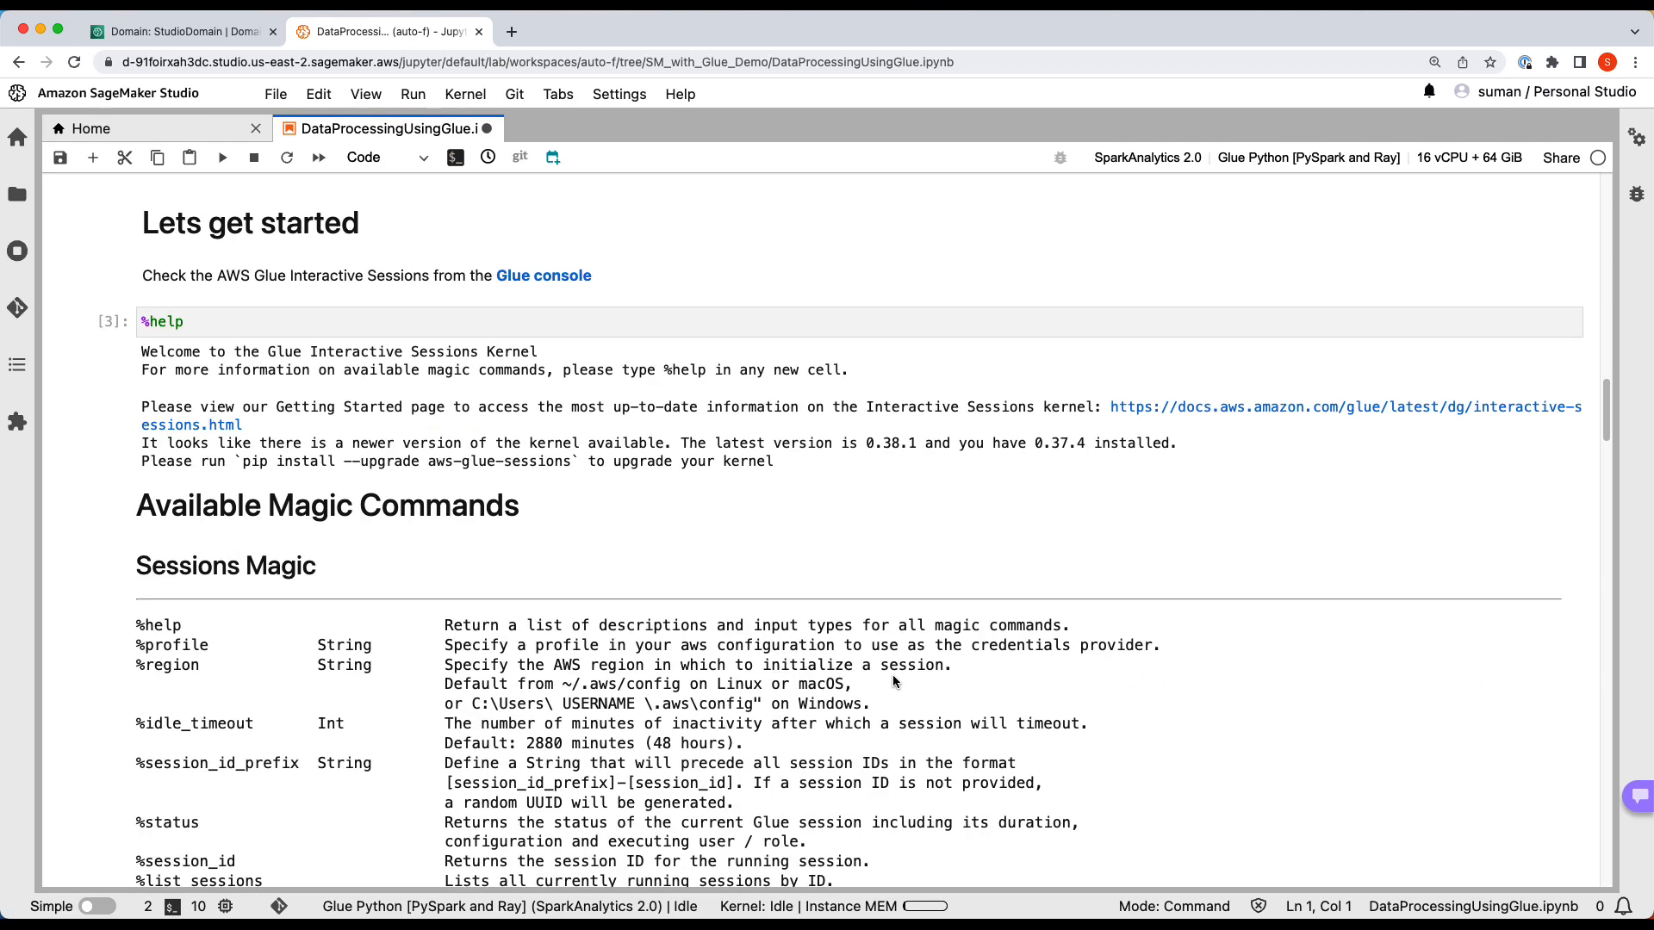
{"action": "scroll", "coordinate": [893, 676], "scroll_direction": "down", "scroll_amount": 5}
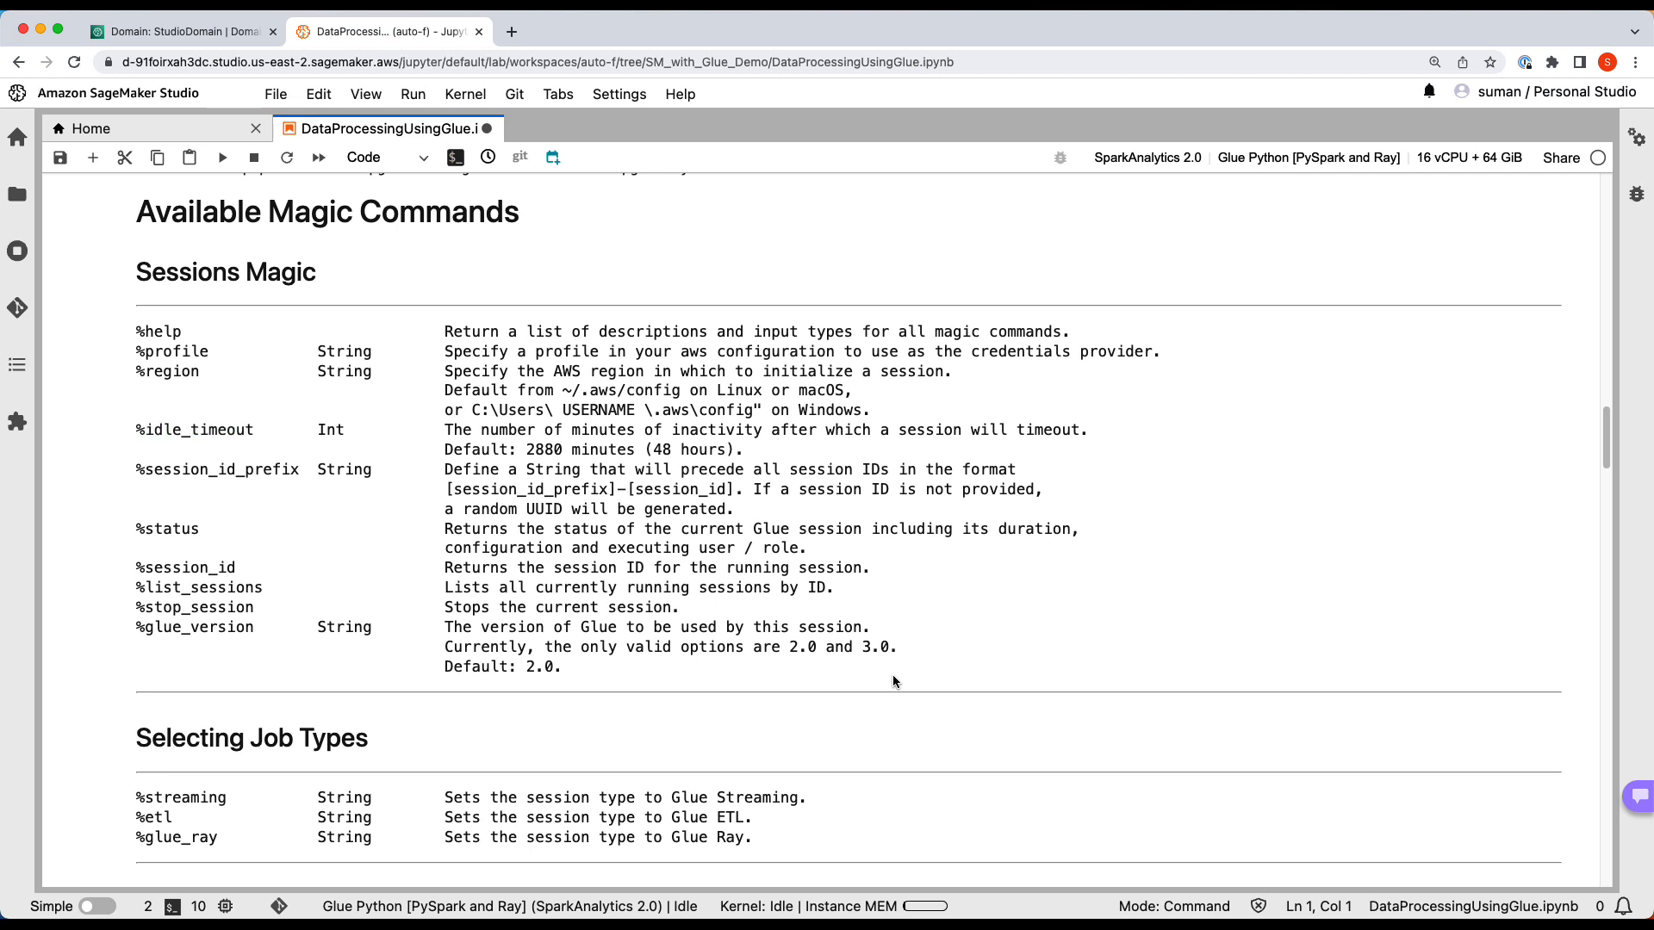
{"action": "scroll", "coordinate": [893, 681], "scroll_direction": "down", "scroll_amount": 5}
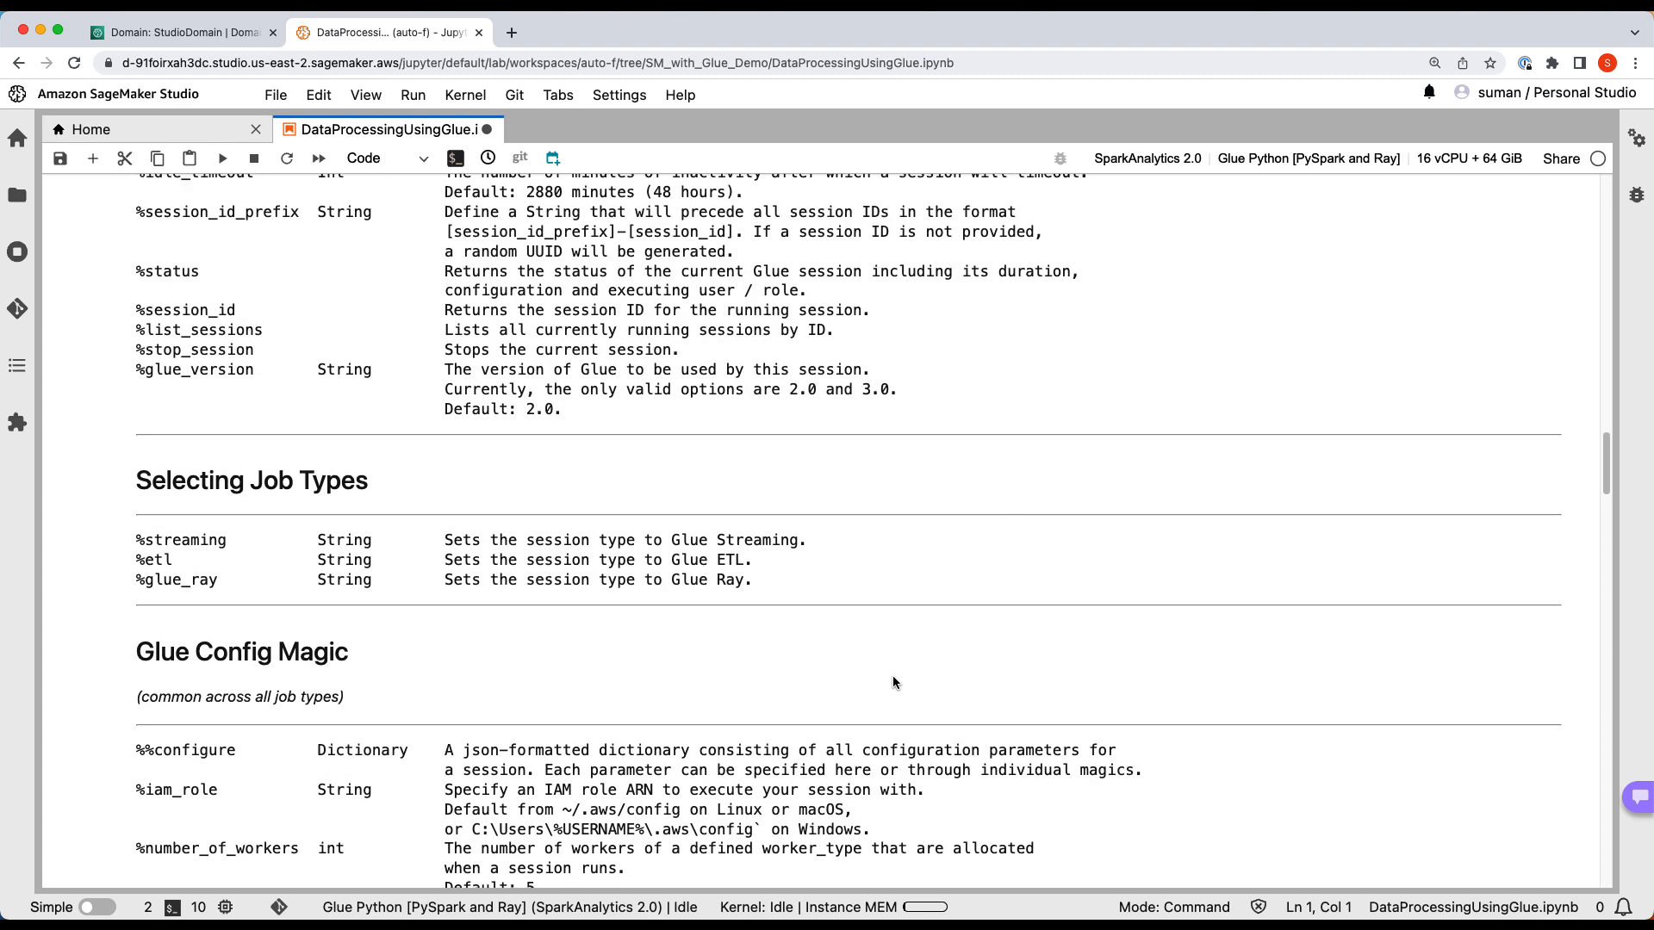
{"action": "scroll", "coordinate": [893, 680], "scroll_direction": "down", "scroll_amount": 2}
{"action": "scroll", "coordinate": [892, 682], "scroll_direction": "down", "scroll_amount": 15}
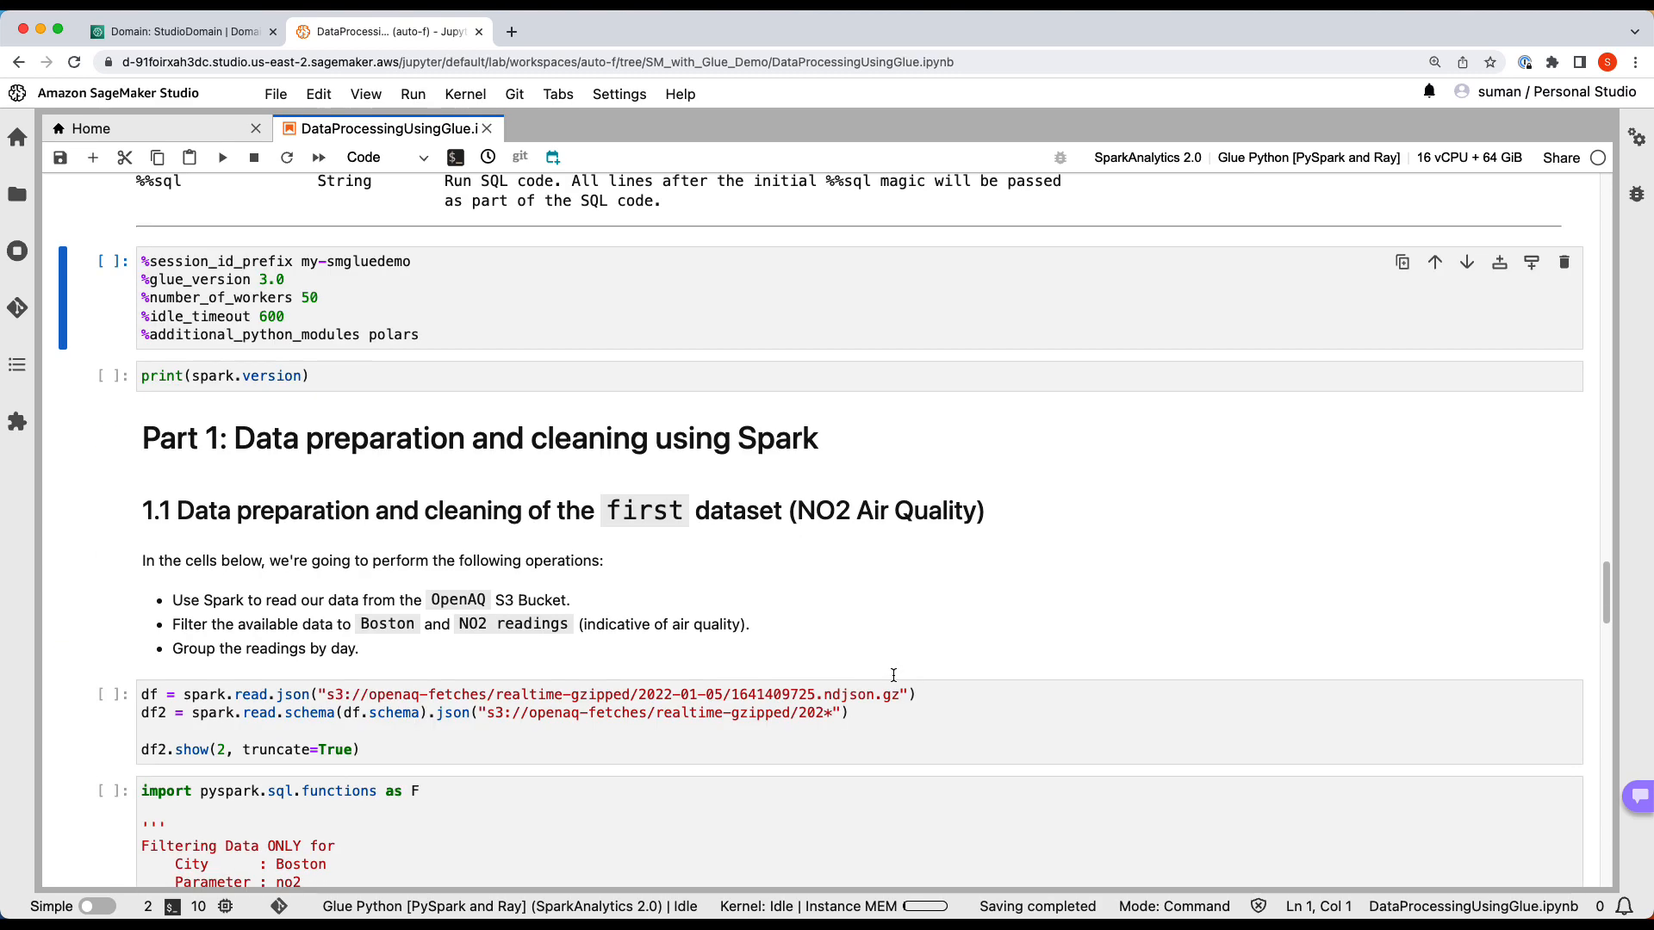
Run the session configuration cell with prefix my-smgluedemo, Glue version 3.0, 50 workers, idle timeout 600 and the polars module.
{"action": "left_click", "coordinate": [531, 336]}
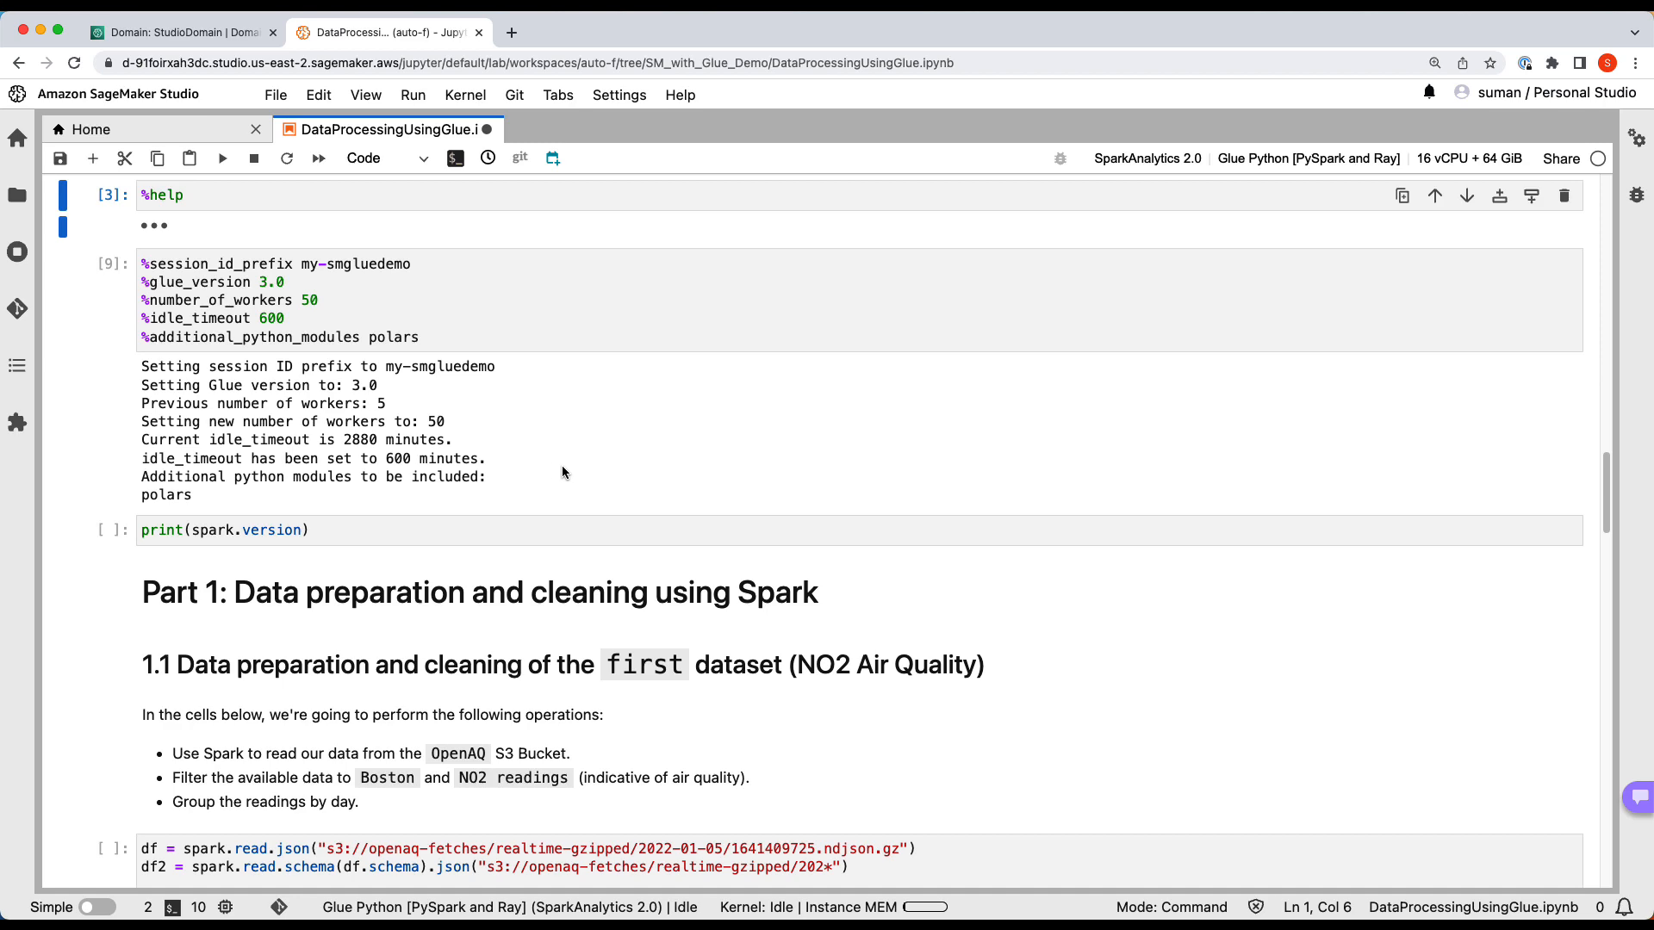
Open the Glue console from the notebook link and refresh the Interactive Sessions history.
{"action": "scroll", "coordinate": [561, 472], "scroll_direction": "up", "scroll_amount": 3}
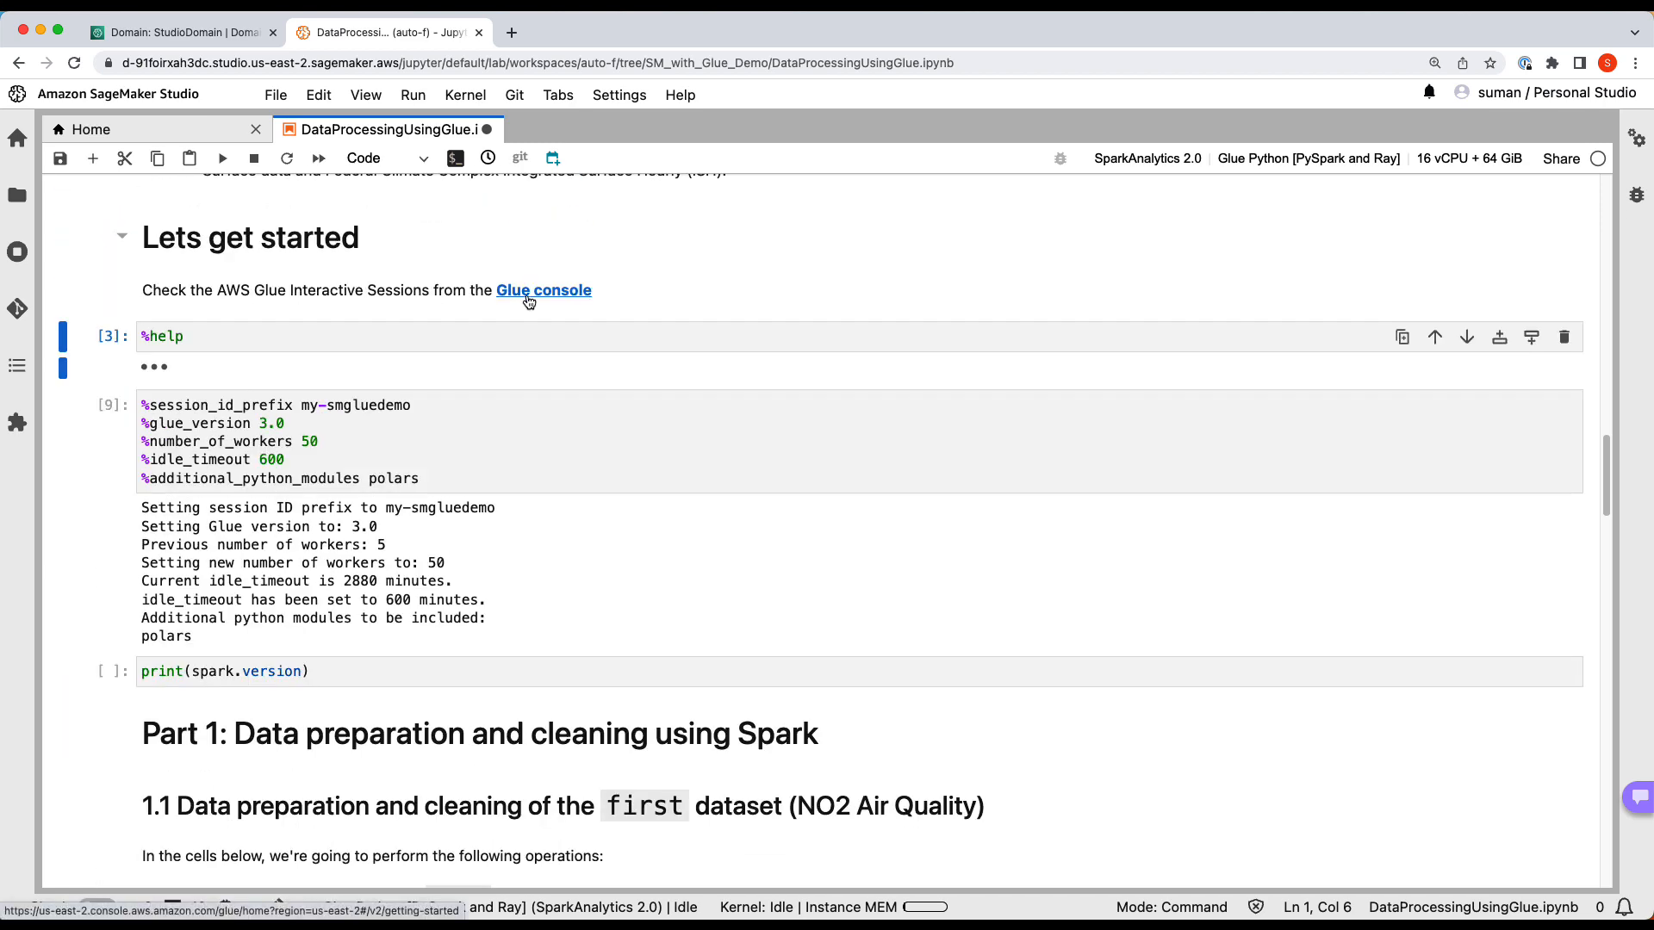
{"action": "left_click", "coordinate": [528, 292]}
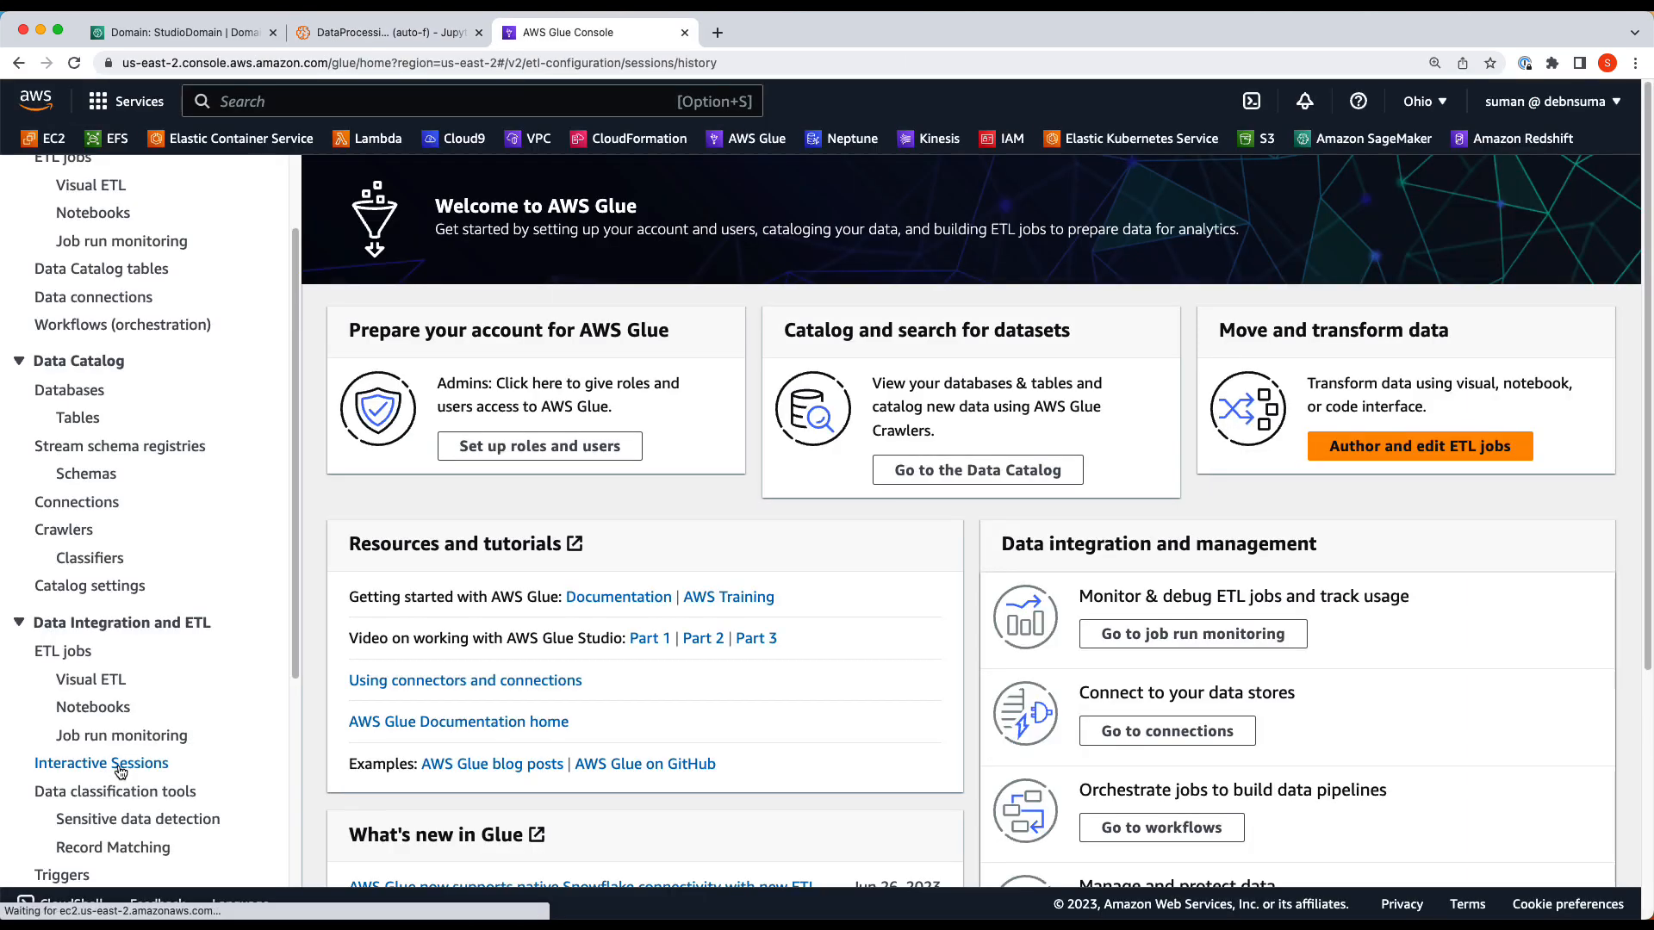
{"action": "left_click", "coordinate": [103, 762]}
{"action": "left_click", "coordinate": [1198, 236]}
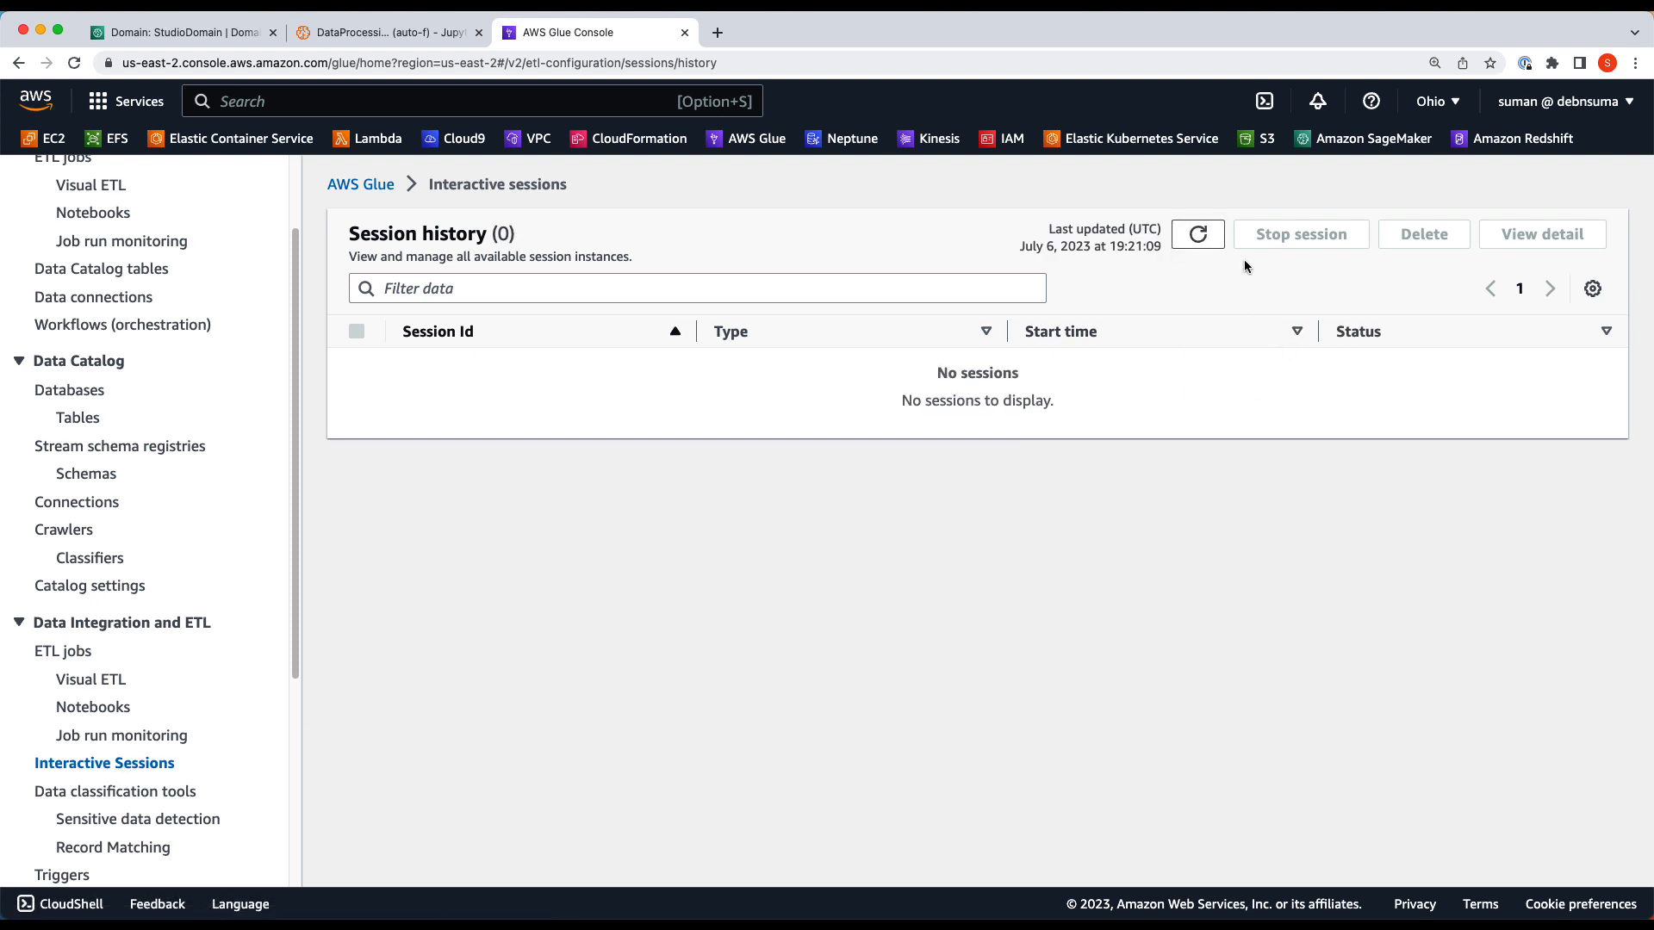
Return to the notebook and run the print(spark.version) cell to start the Glue session.
{"action": "left_click", "coordinate": [373, 34]}
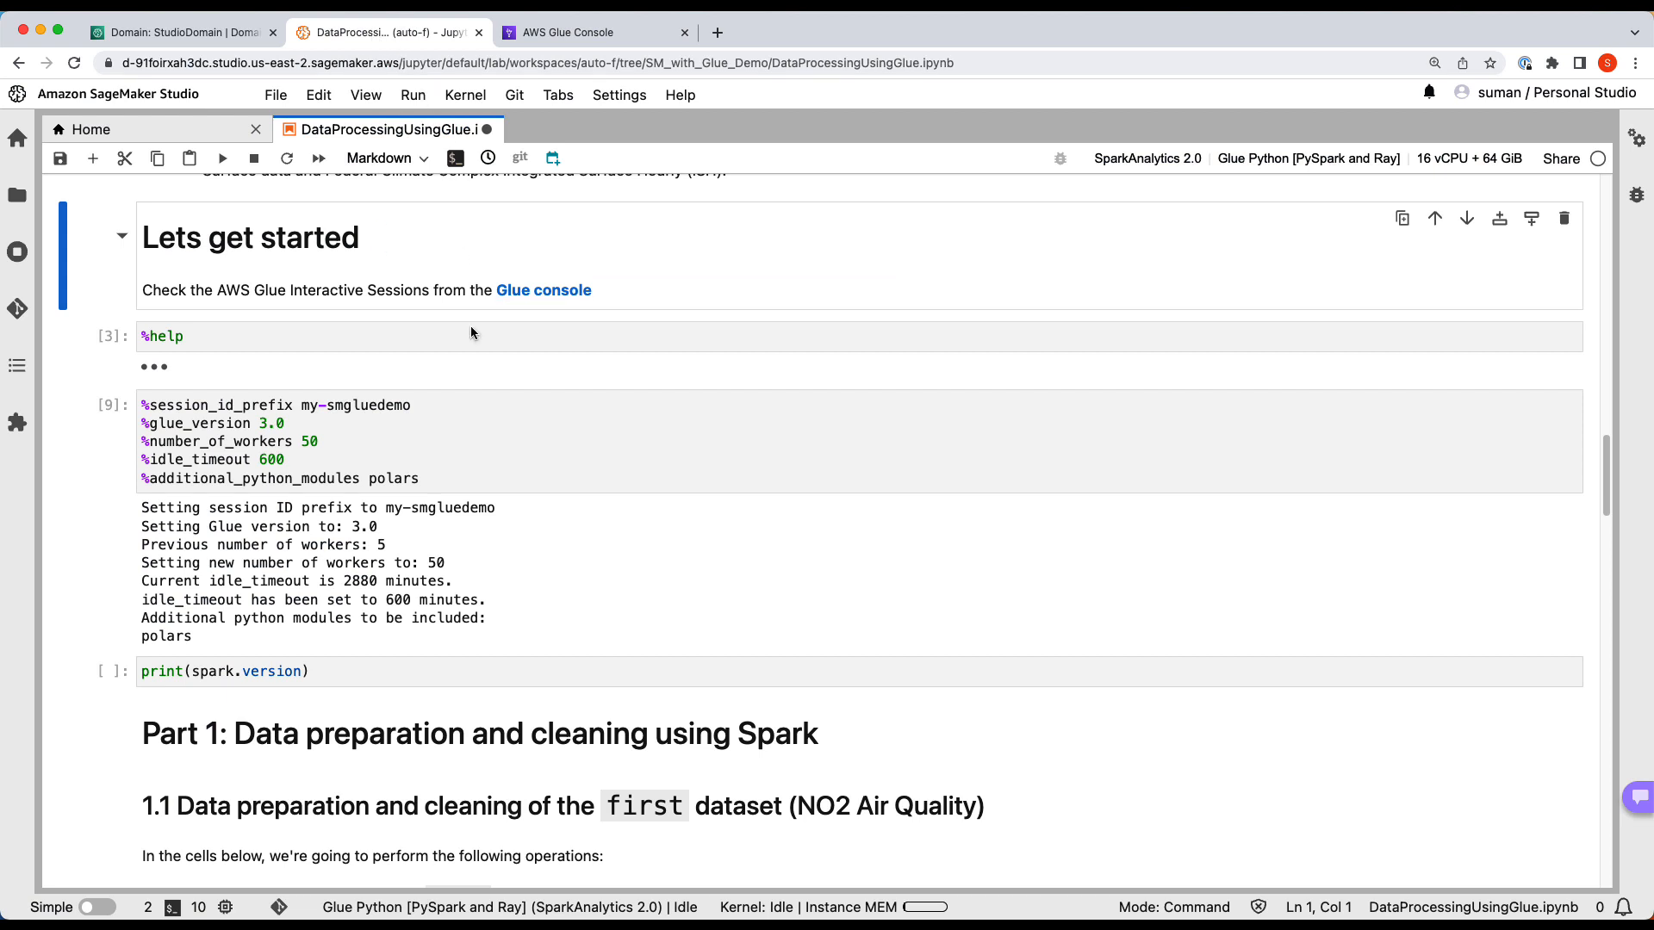
{"action": "left_click", "coordinate": [331, 671]}
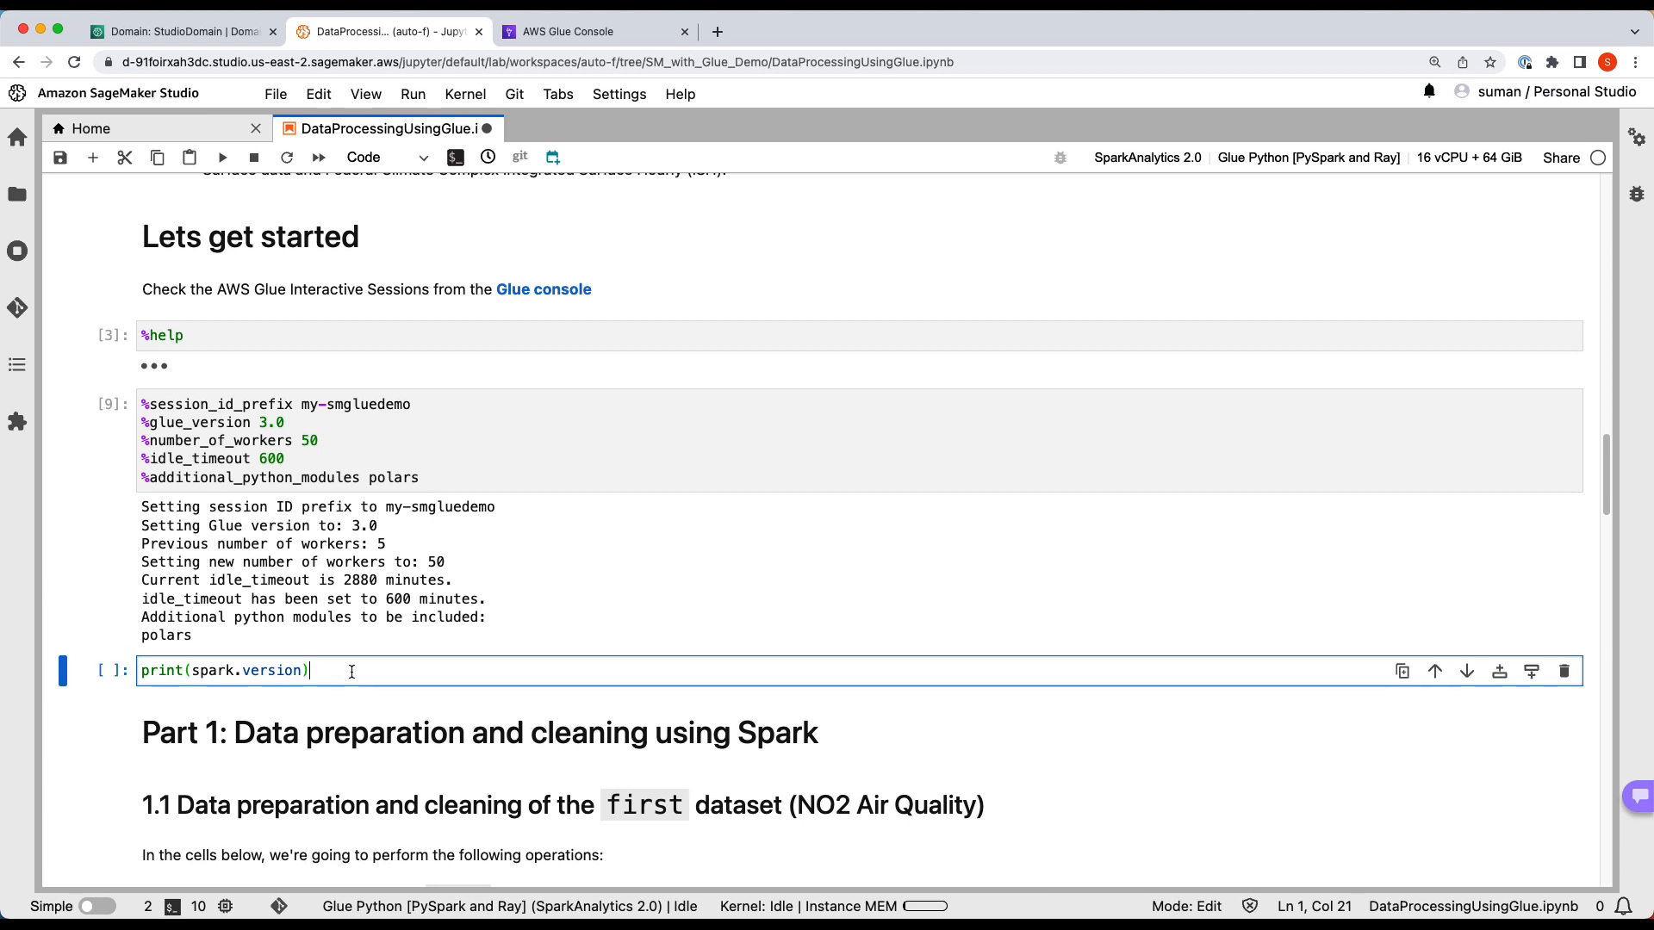
{"action": "key", "text": "shift+Return"}
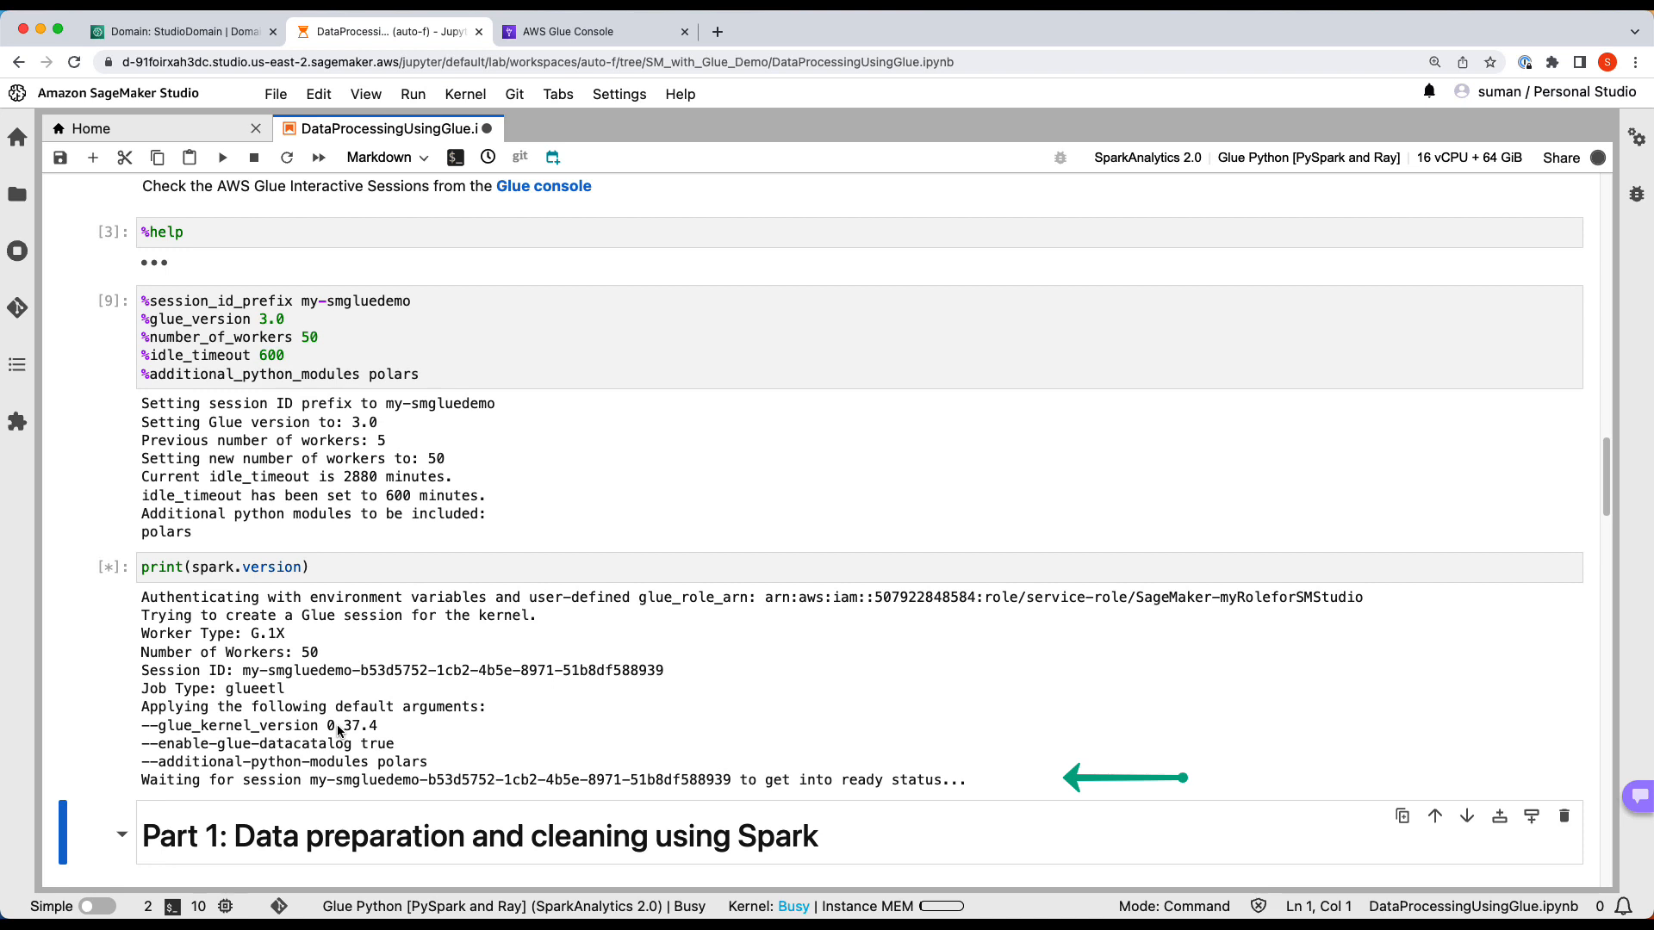
Check the session's status in the Glue console and highlight the Spark version printed in the notebook.
{"action": "left_click_drag", "start_coordinate": [142, 784], "coordinate": [974, 791]}
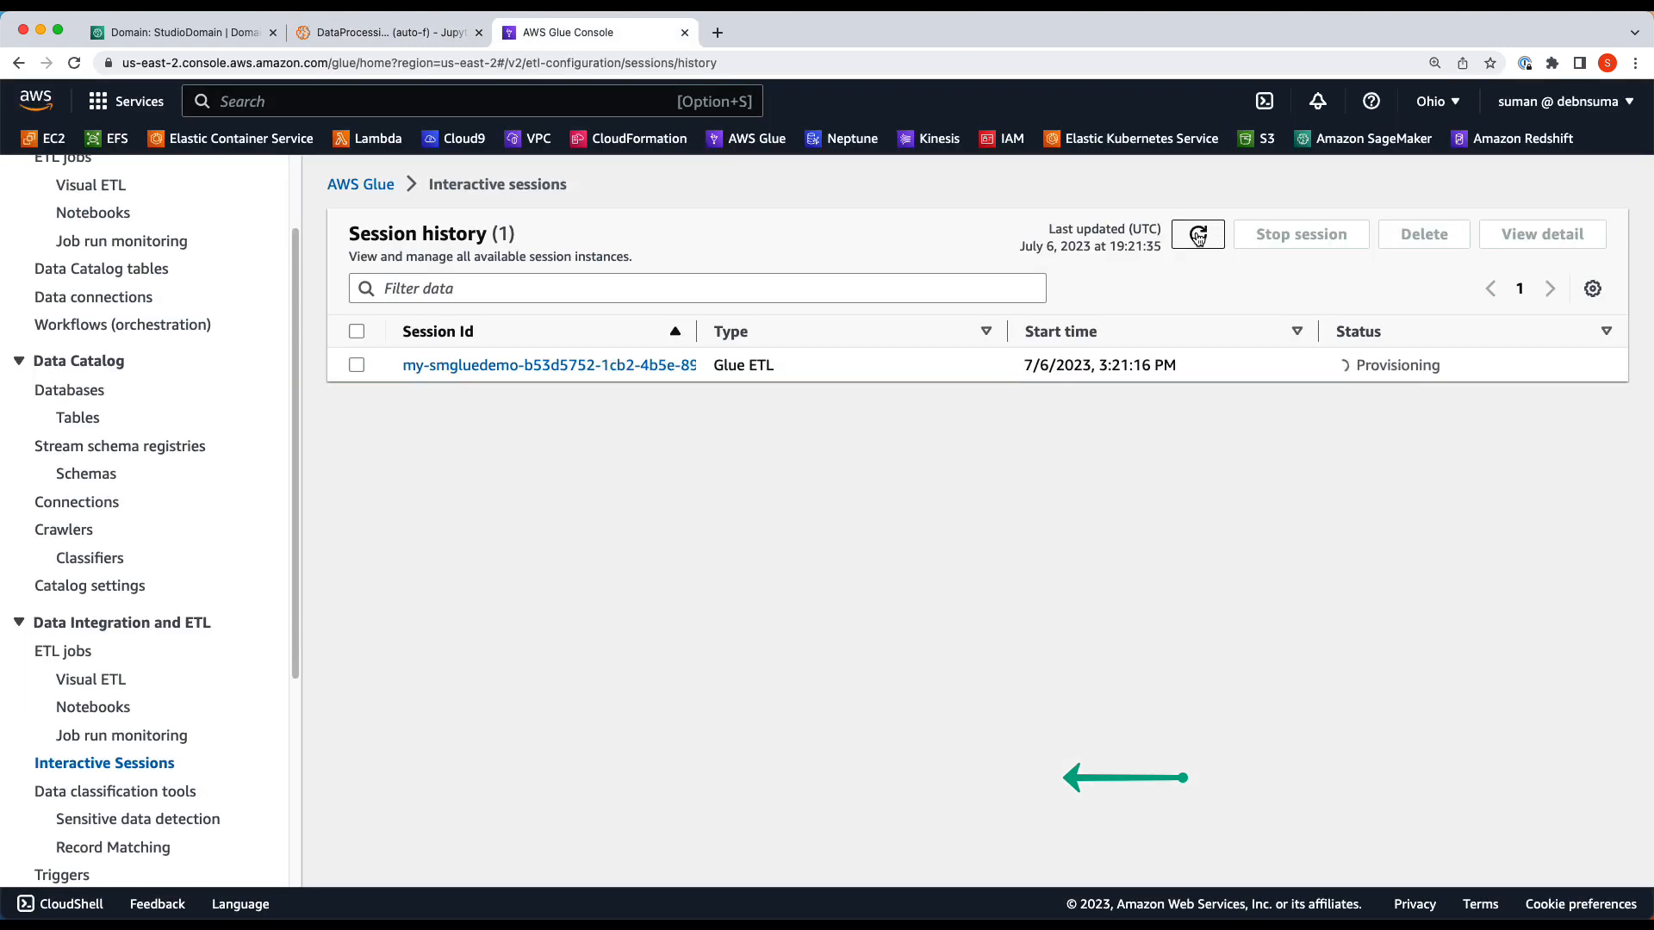
{"action": "left_click", "coordinate": [403, 39]}
{"action": "left_click_drag", "start_coordinate": [141, 607], "coordinate": [249, 611]}
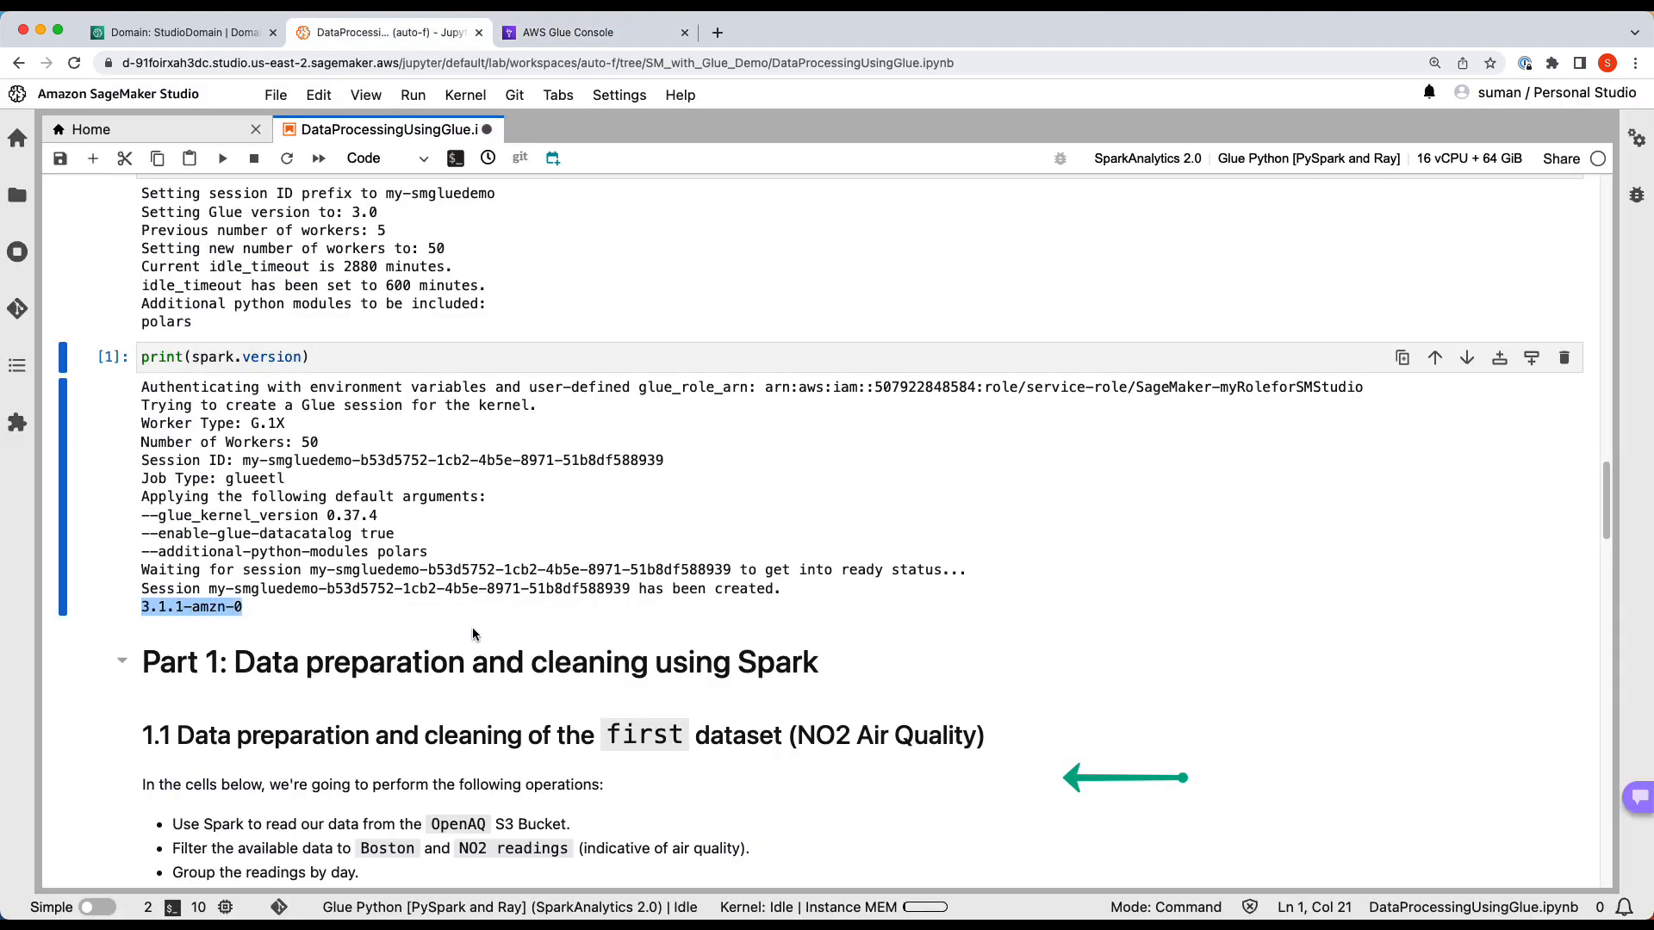
Run the cell that reads the OpenAQ air quality data from S3 and shows two rows of df2.
{"action": "scroll", "coordinate": [472, 635], "scroll_direction": "down", "scroll_amount": 5}
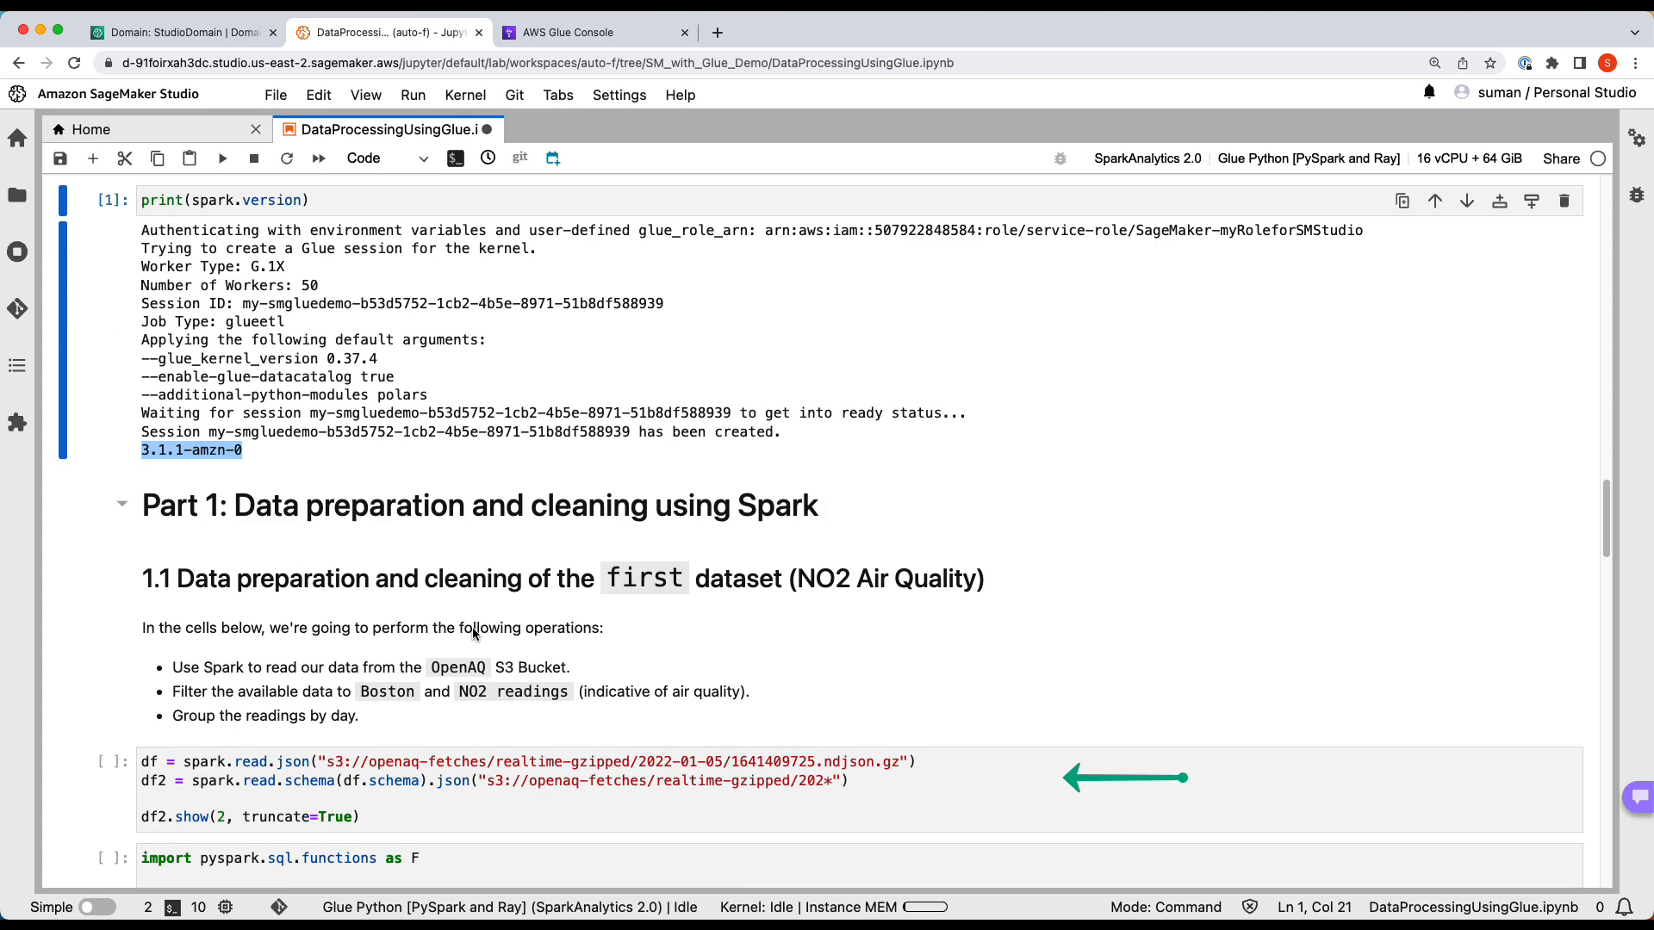
{"action": "scroll", "coordinate": [476, 635], "scroll_direction": "down", "scroll_amount": 1}
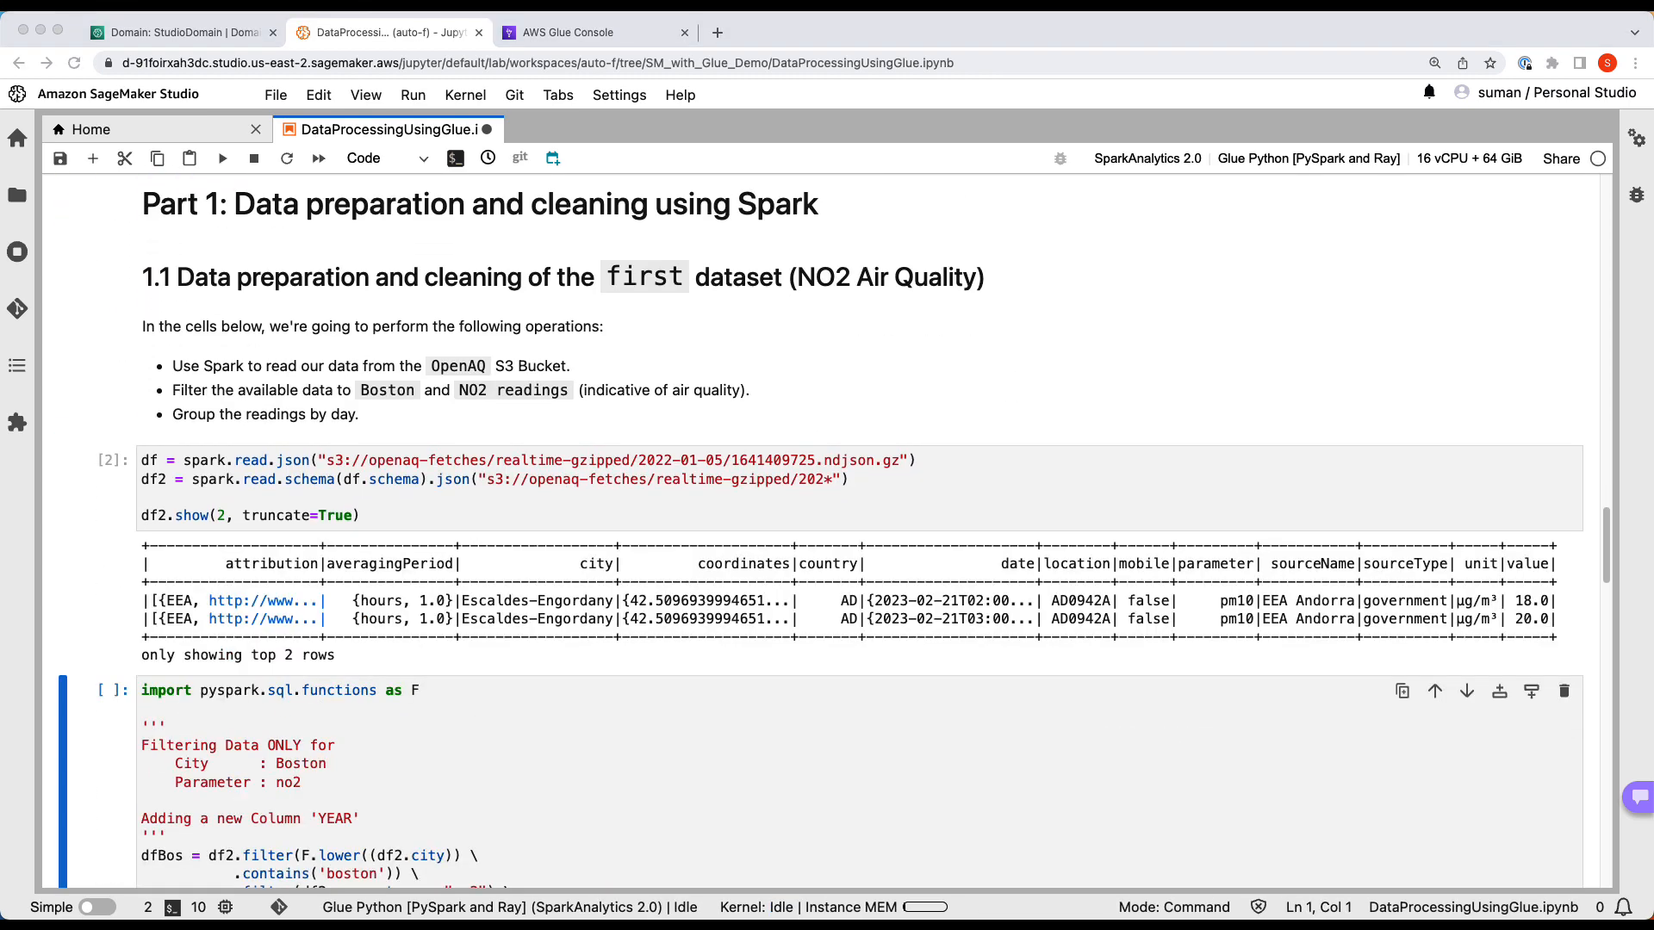
Run the cell that filters df2 to Boston no2 readings, adds a year column and shows five rows.
{"action": "scroll", "coordinate": [709, 852], "scroll_direction": "down", "scroll_amount": 3}
{"action": "key", "text": "shift+Return"}
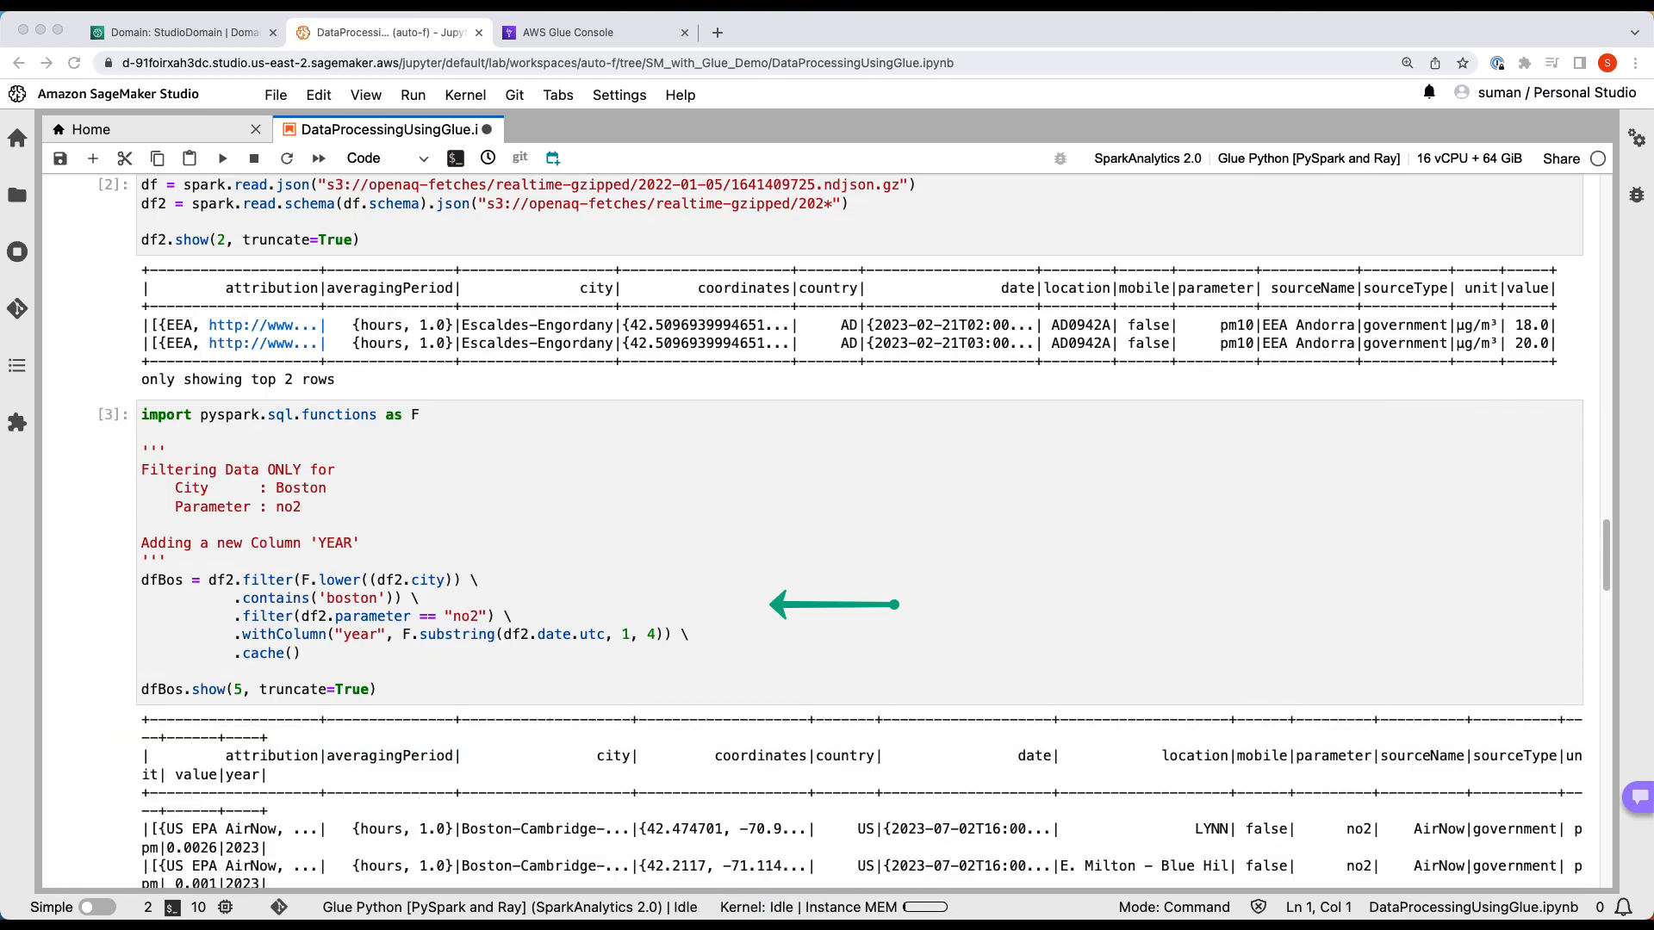
{"action": "scroll", "coordinate": [827, 517], "scroll_direction": "down", "scroll_amount": 3}
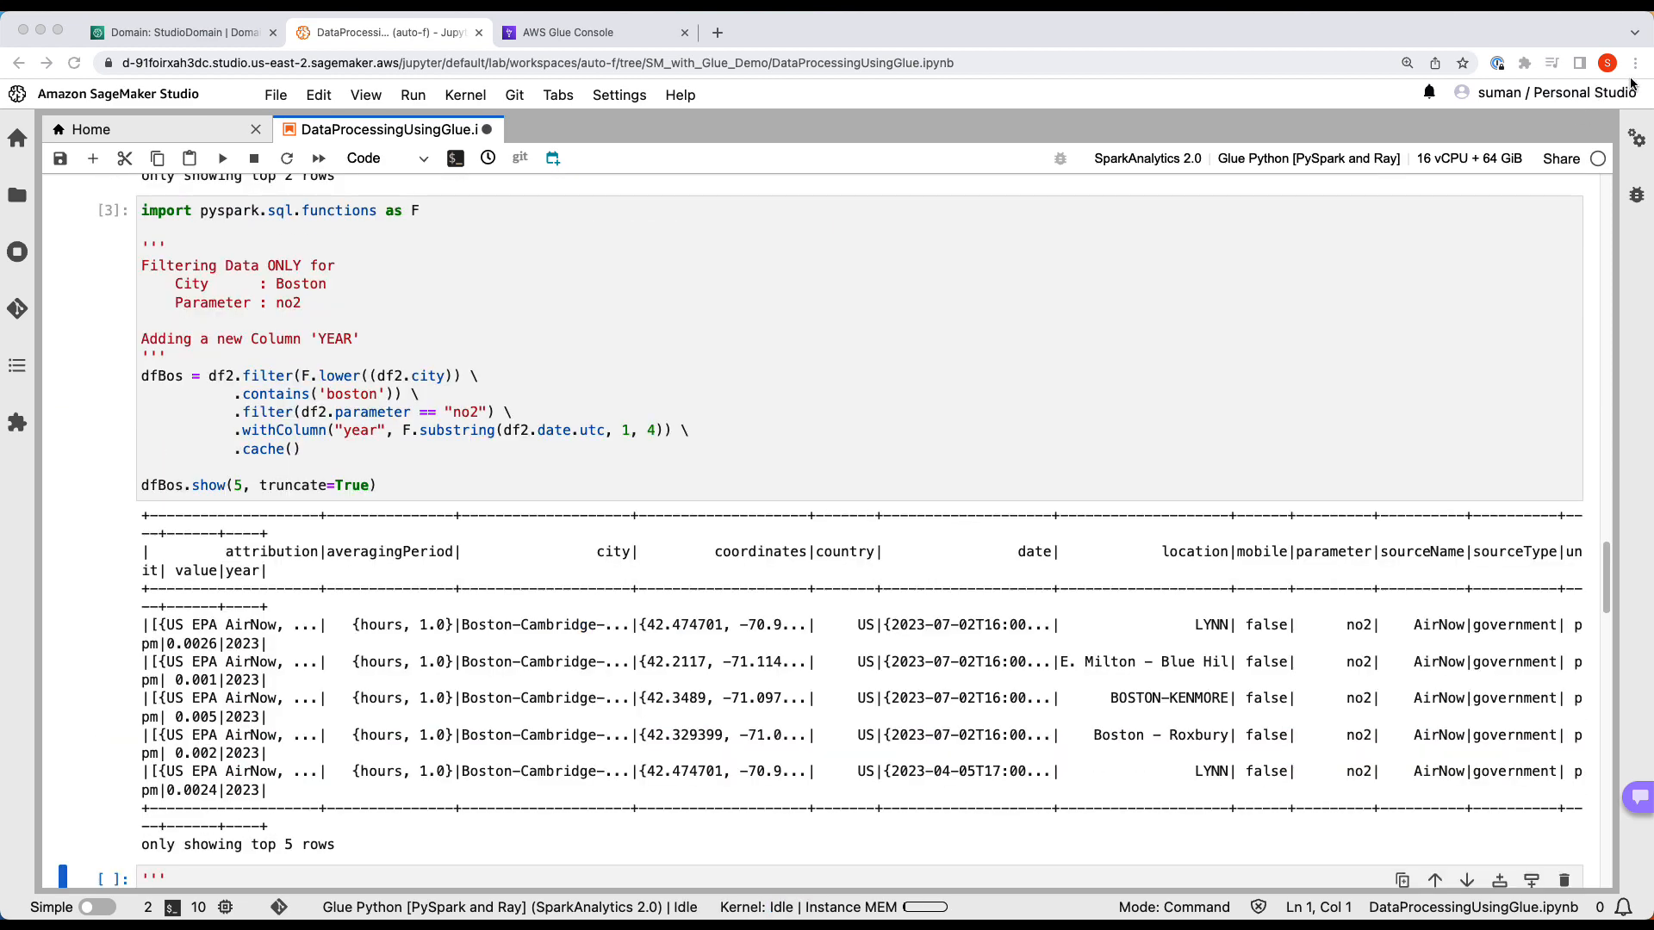
Reduce the browser zoom to 110%.
{"action": "left_click", "coordinate": [1634, 63]}
{"action": "left_click", "coordinate": [1514, 299]}
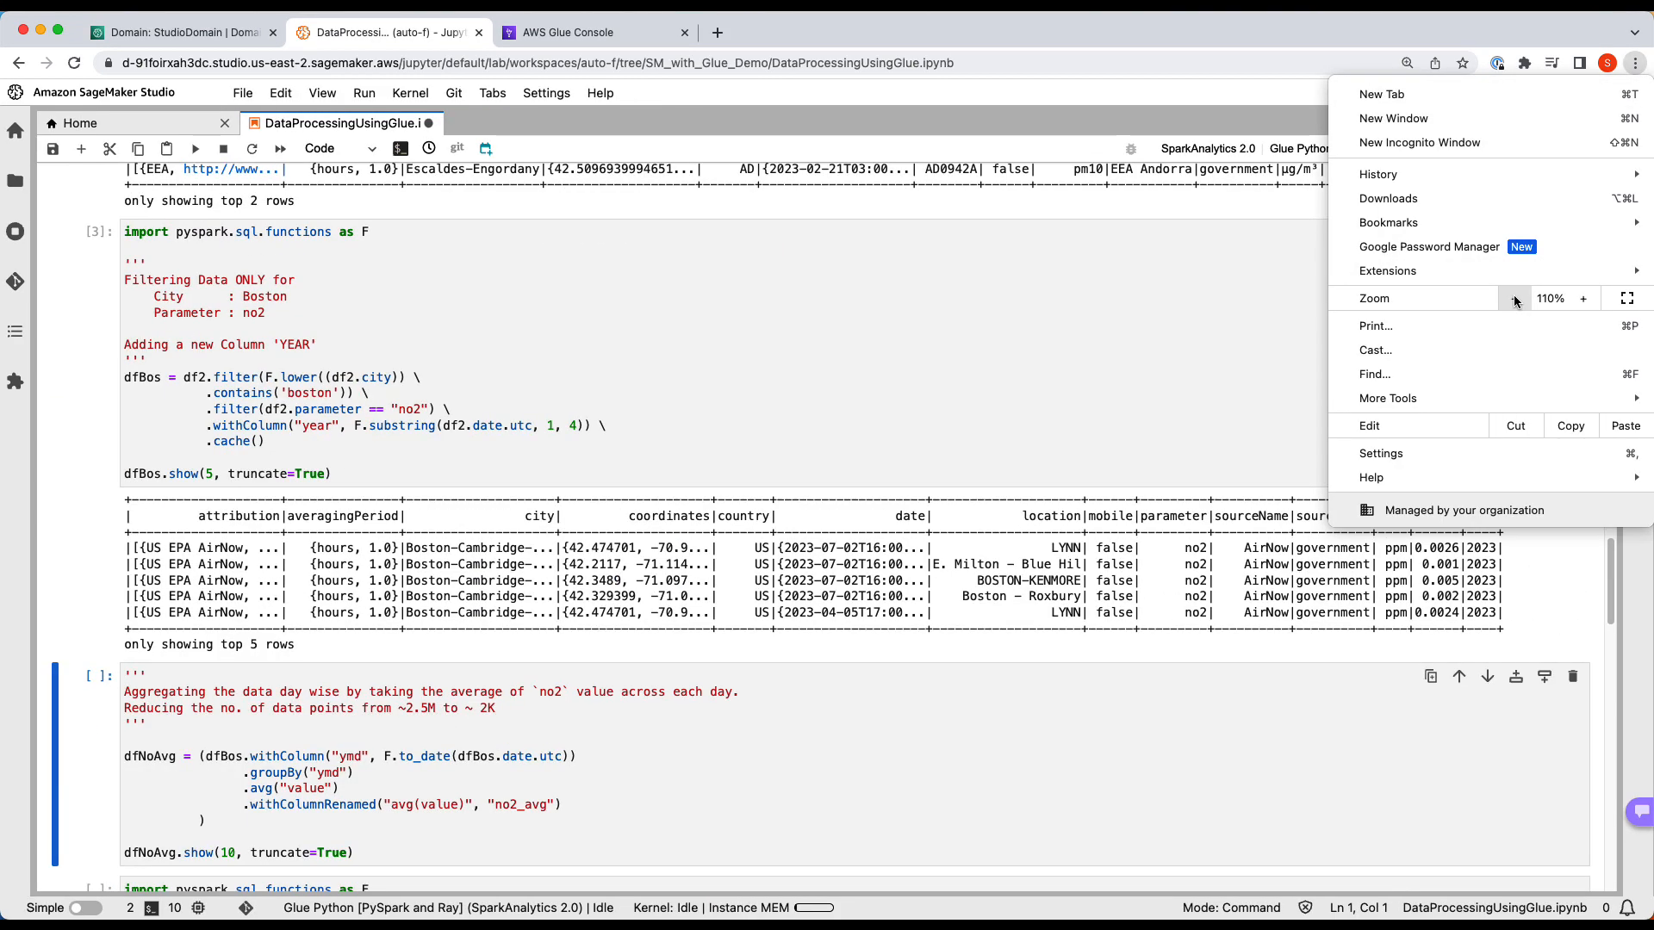
{"action": "left_click", "coordinate": [1315, 357]}
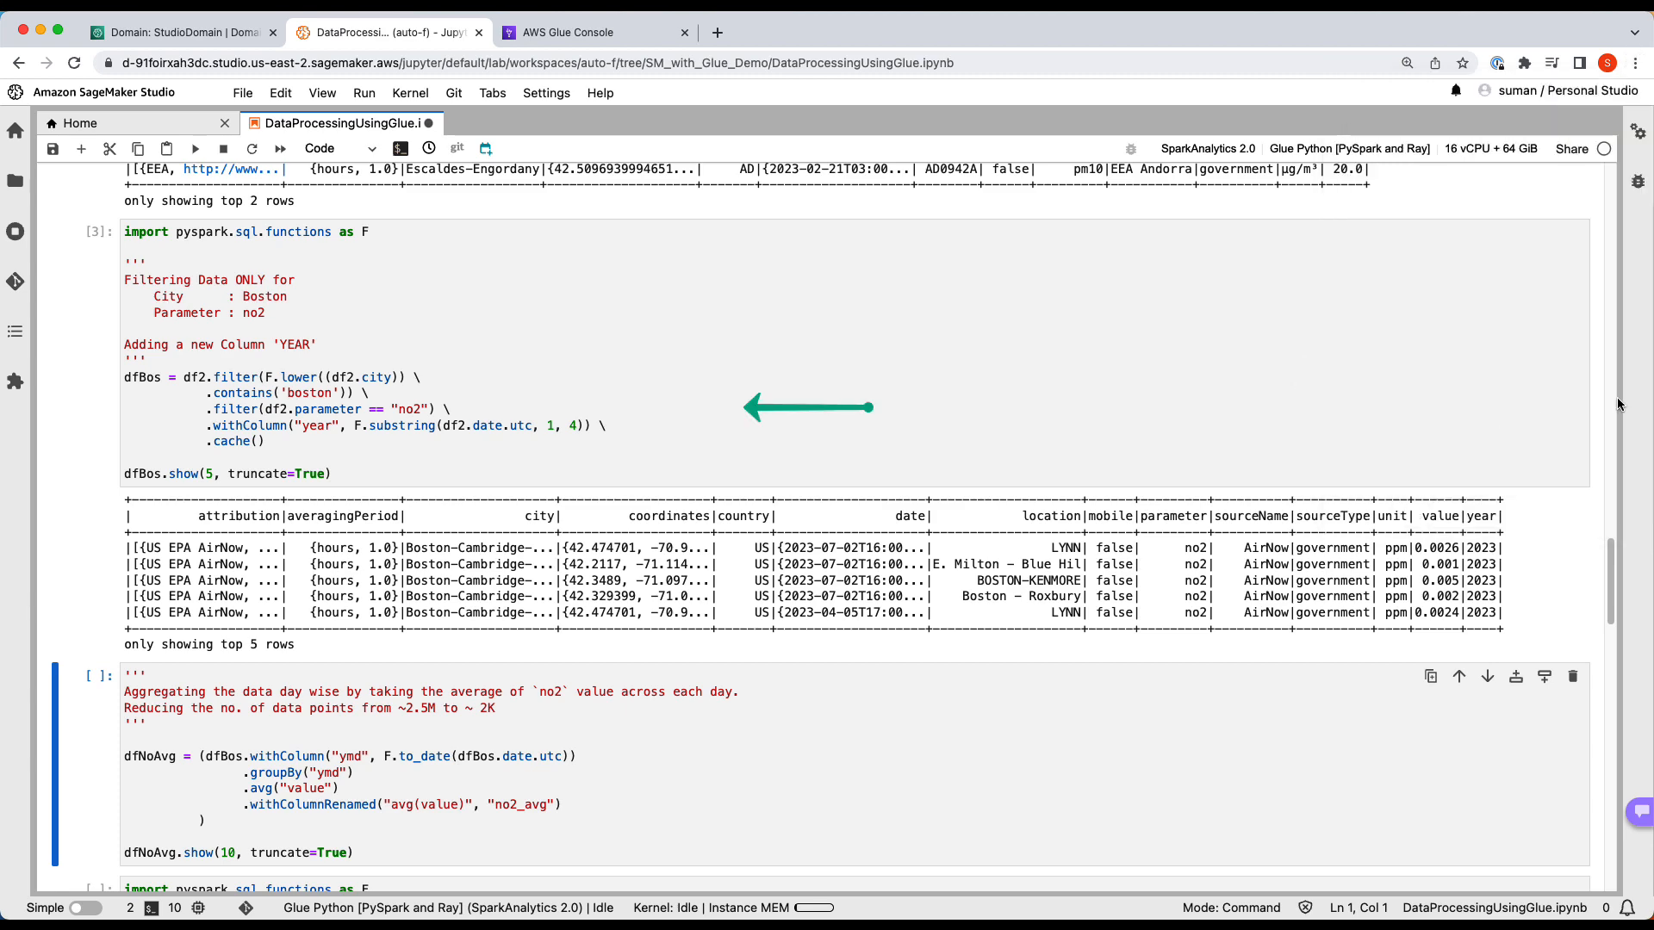
Run the cell averaging no2 values per day into dfNoAvg and the cell computing year_min and year_max.
{"action": "key", "text": "shift+Return"}
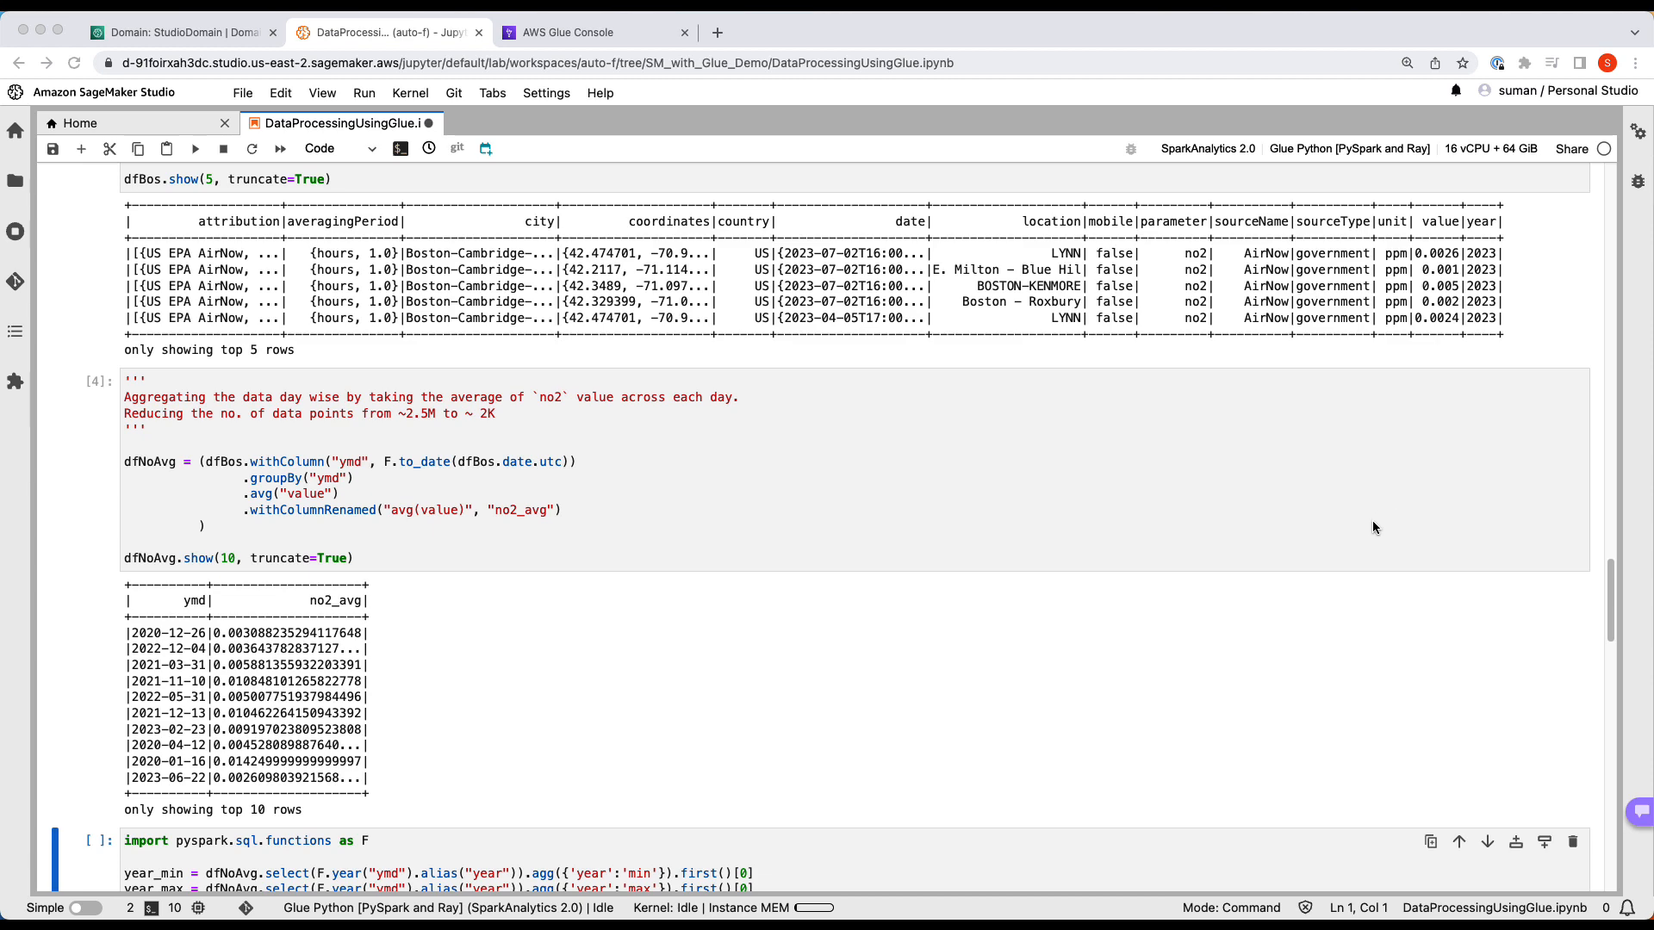
{"action": "scroll", "coordinate": [1372, 527], "scroll_direction": "down", "scroll_amount": 5}
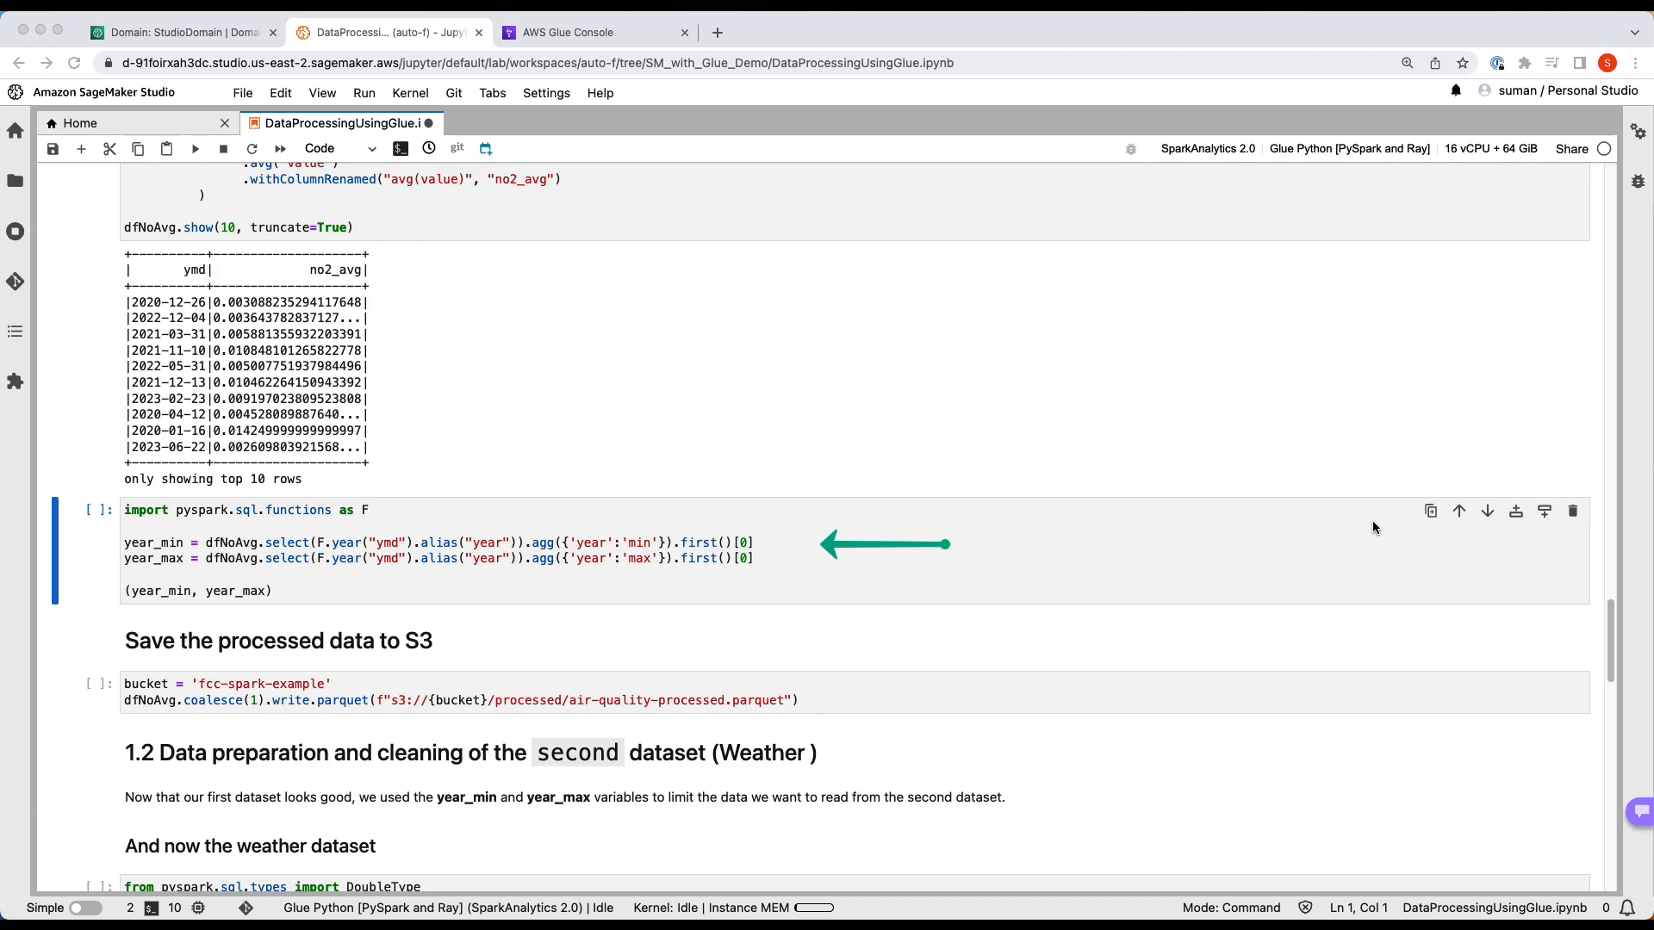
{"action": "scroll", "coordinate": [1372, 520], "scroll_direction": "down", "scroll_amount": 1}
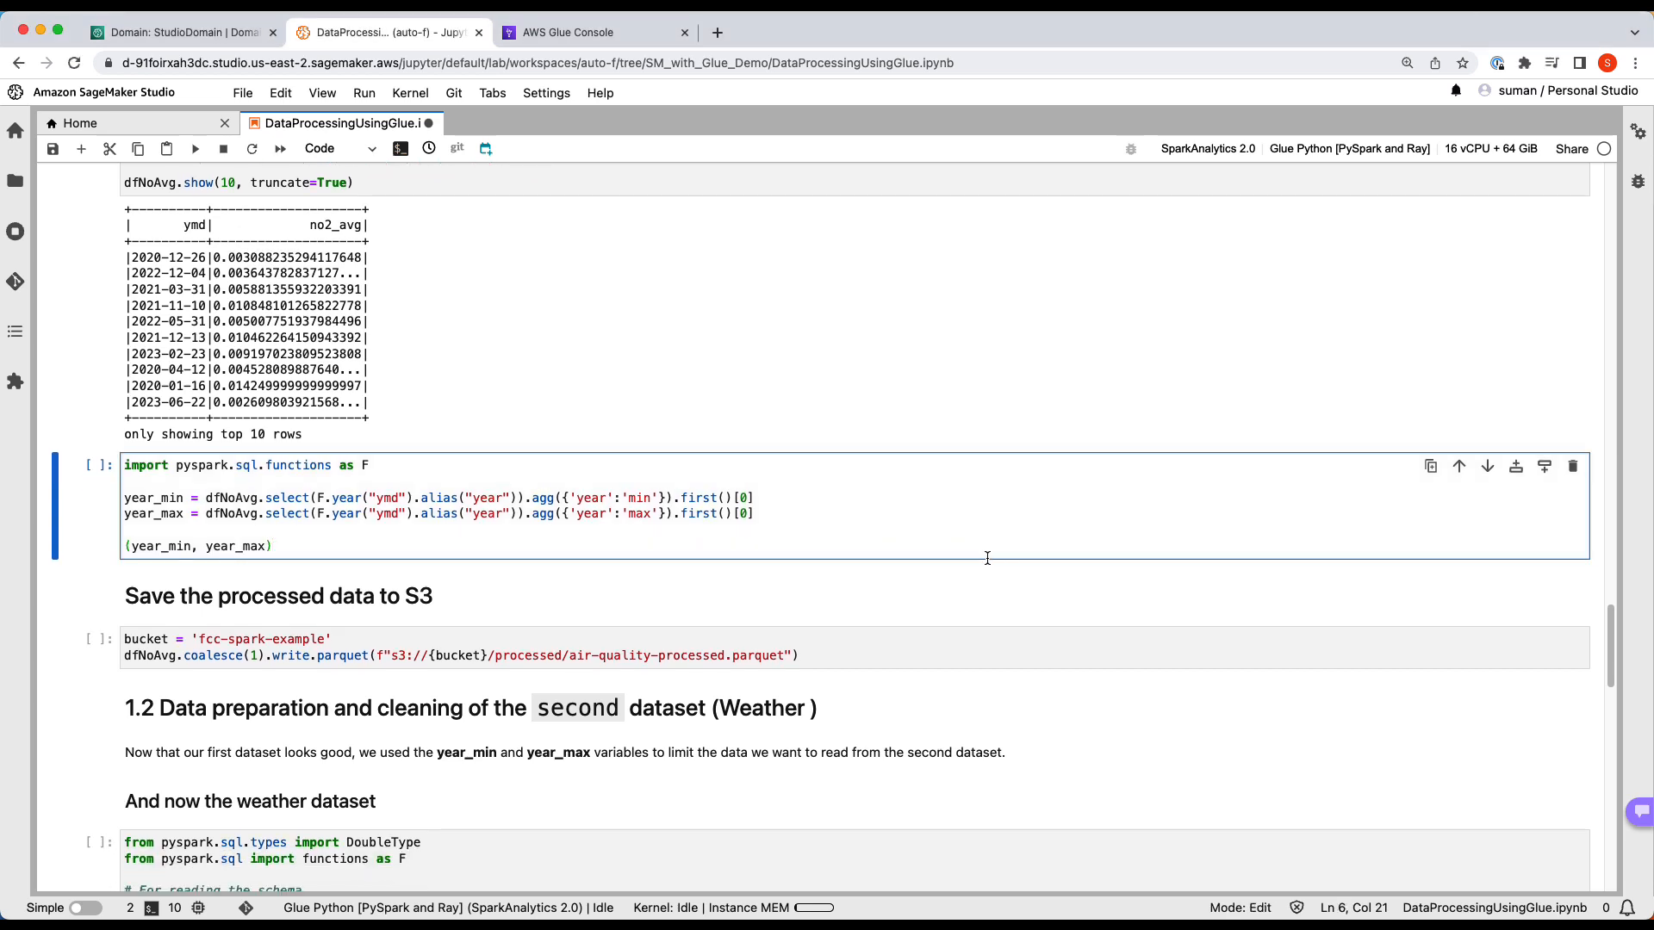
{"action": "key", "text": "shift+Return"}
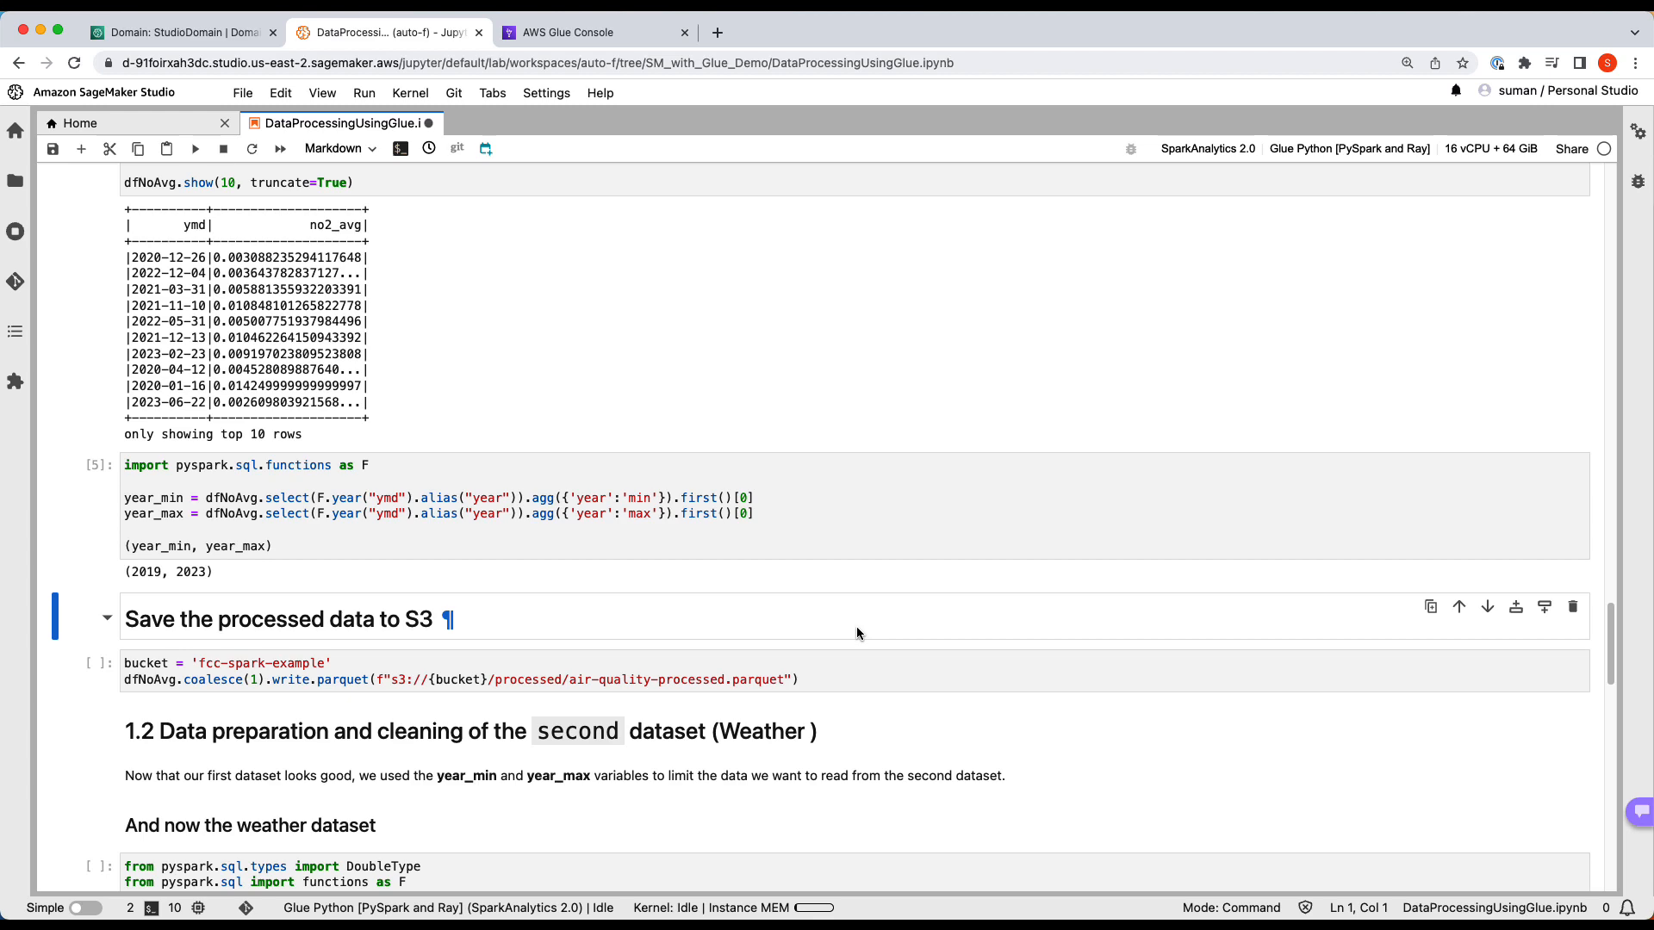
Run the weather dataset cell that reads the NOAA data, filters it to Boston and averages each reading per day.
{"action": "scroll", "coordinate": [949, 615], "scroll_direction": "down", "scroll_amount": 5}
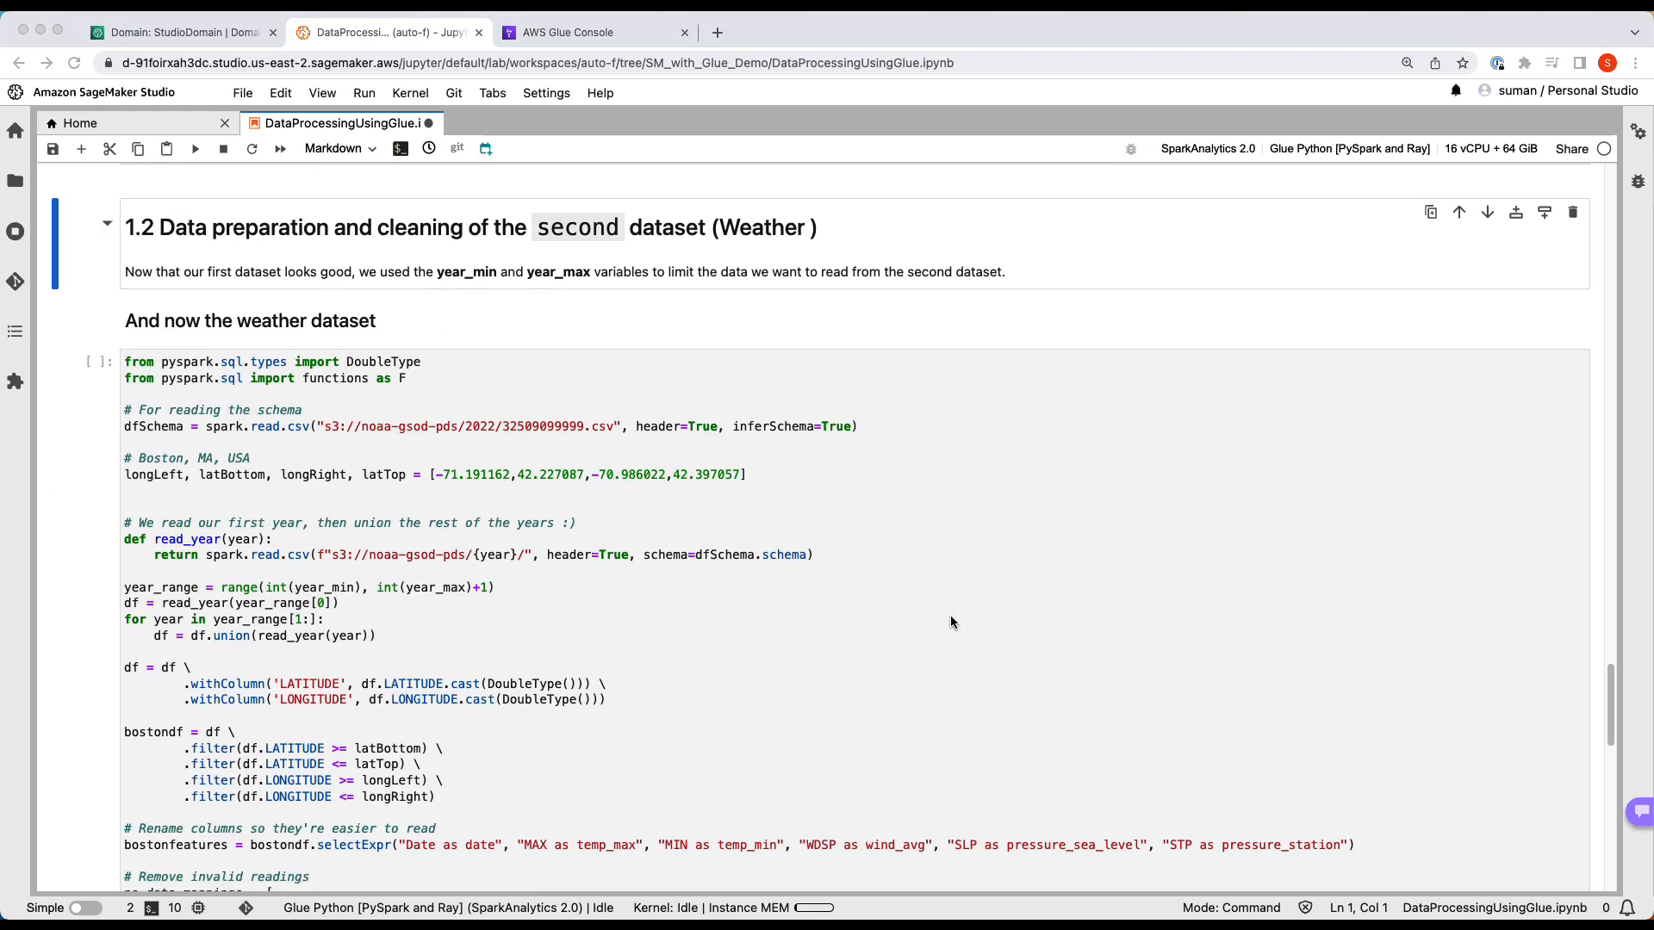
{"action": "scroll", "coordinate": [949, 615], "scroll_direction": "down", "scroll_amount": 2}
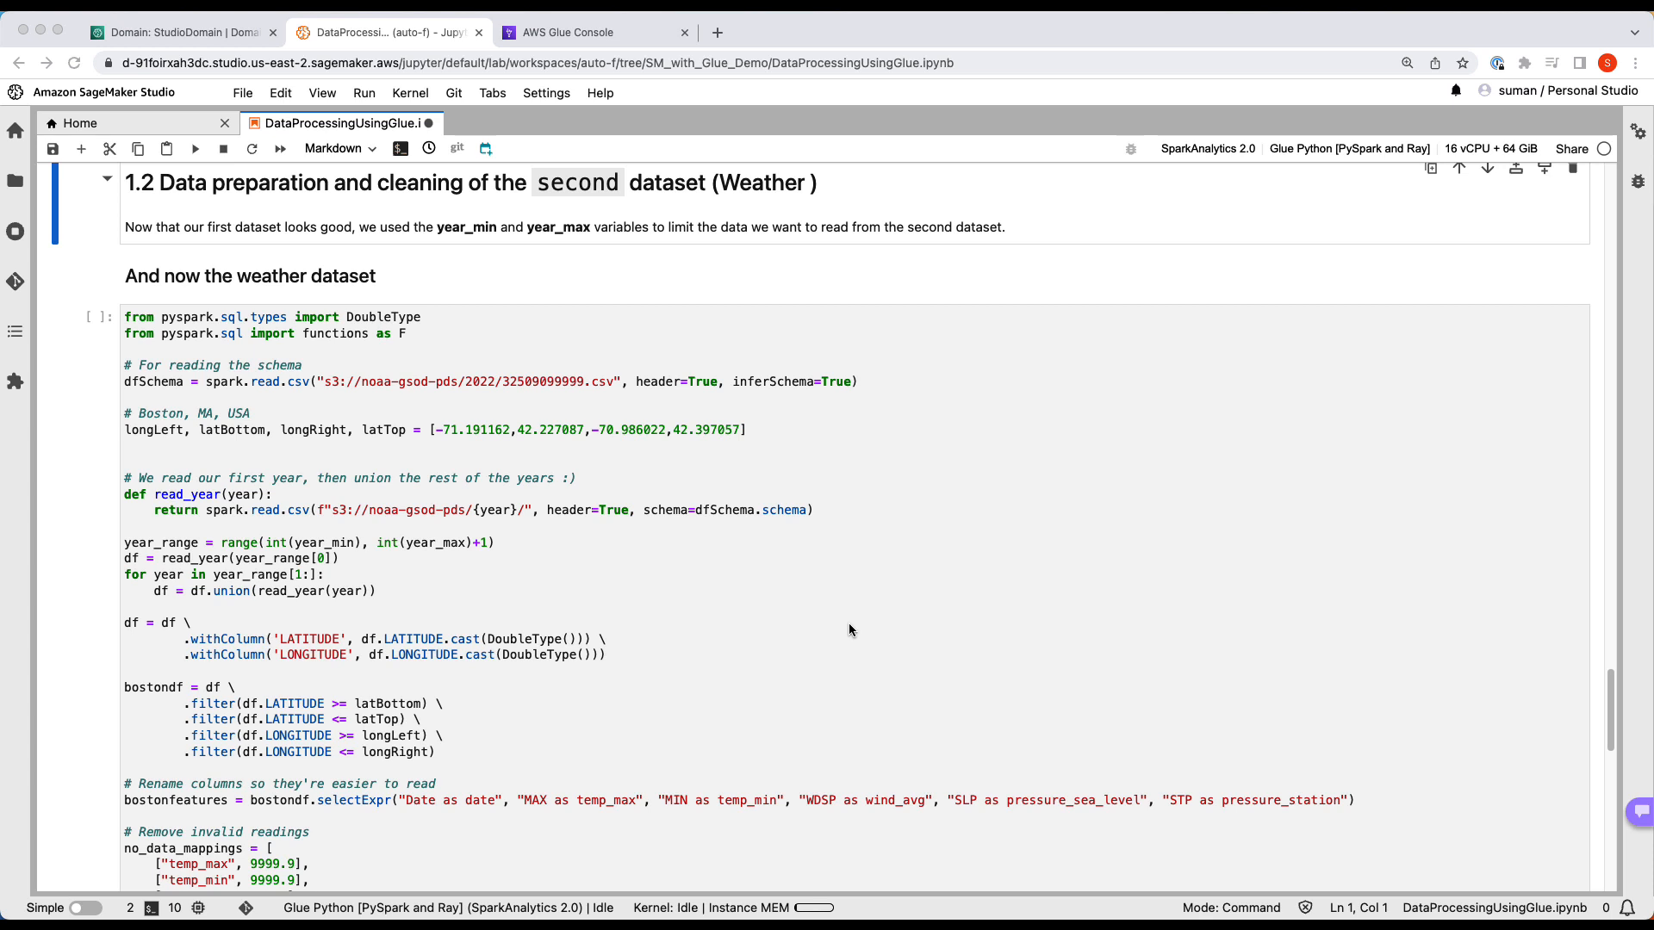
{"action": "left_click", "coordinate": [811, 610]}
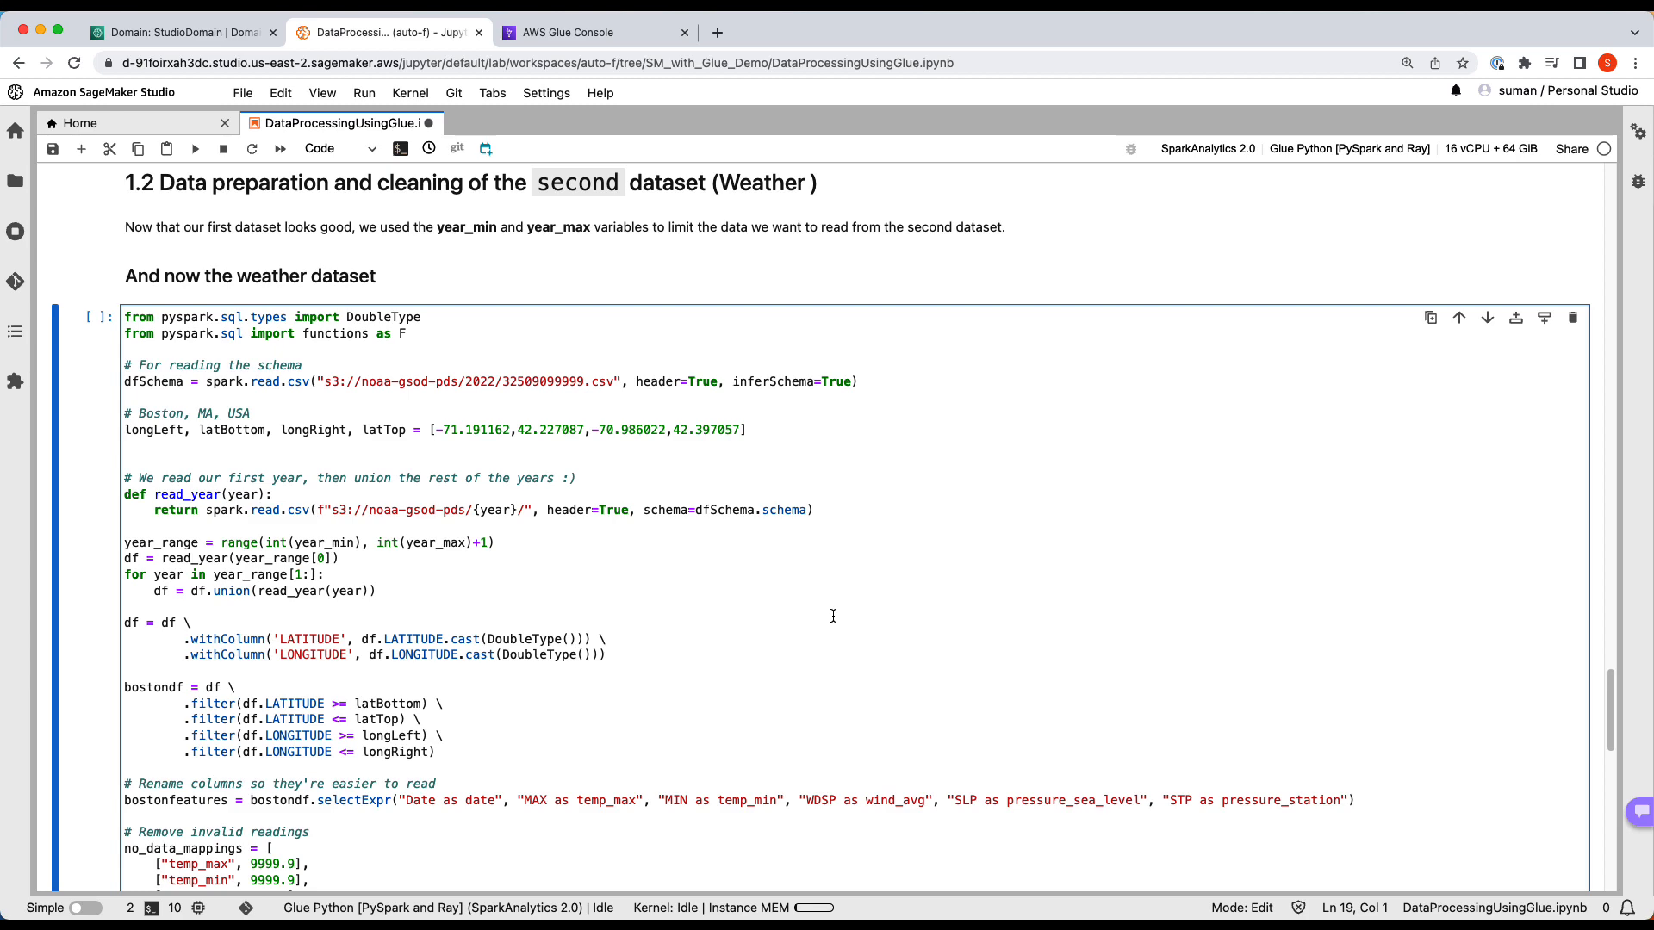
{"action": "scroll", "coordinate": [833, 616], "scroll_direction": "down", "scroll_amount": 5}
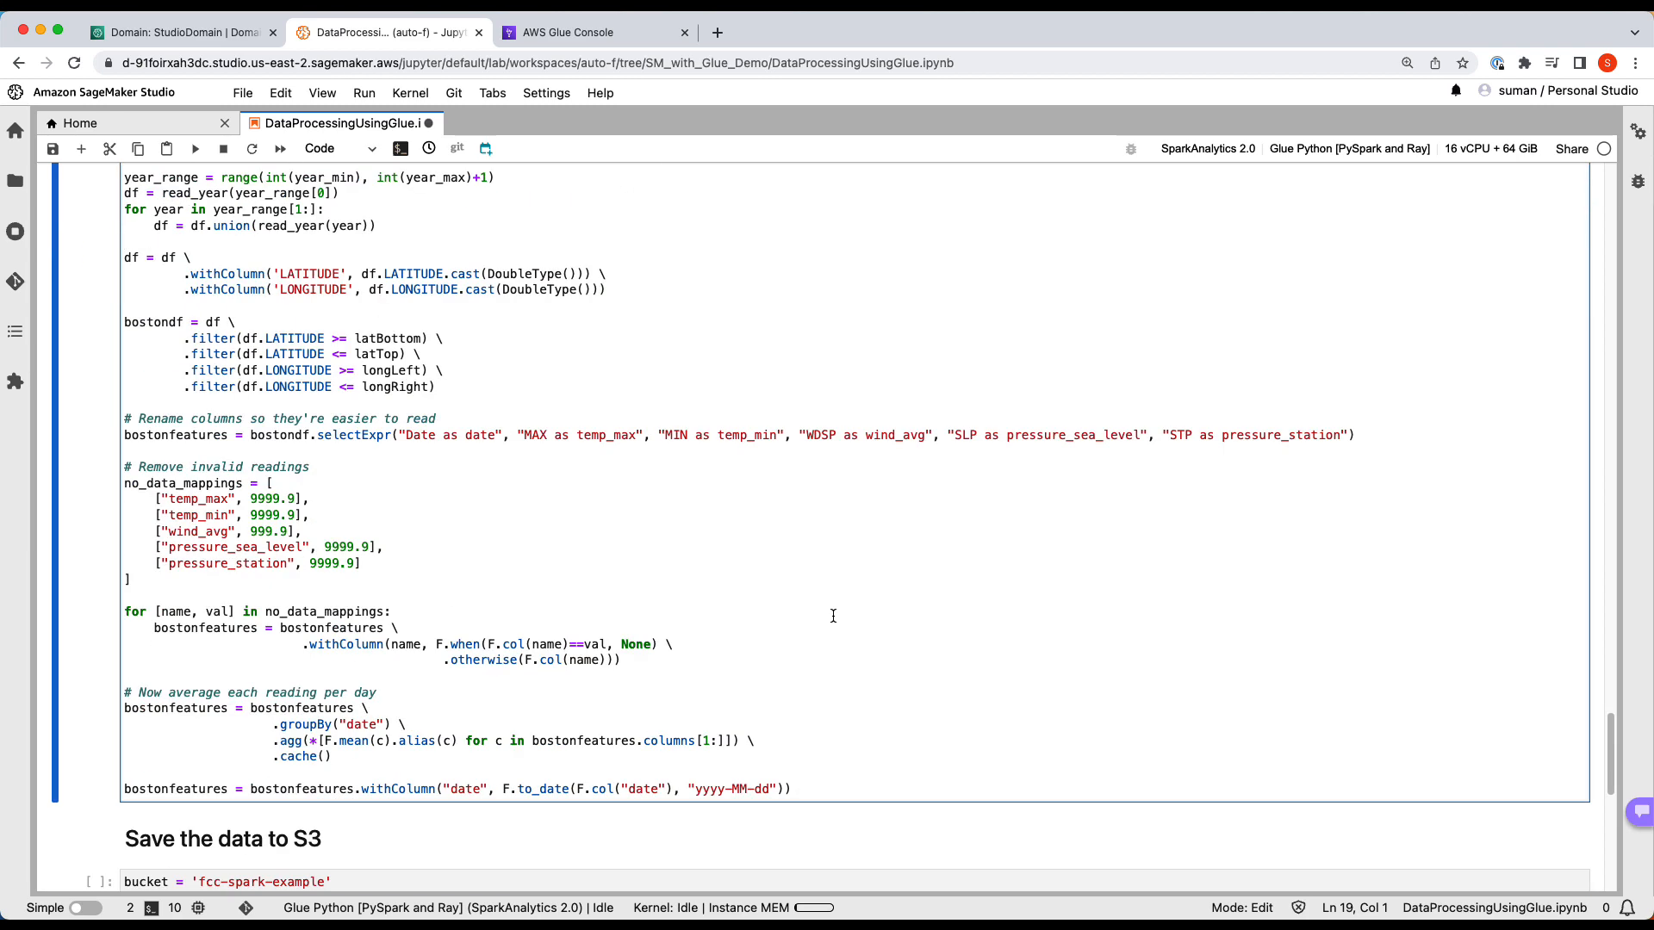
{"action": "left_click", "coordinate": [833, 616]}
{"action": "key", "text": "shift+Return"}
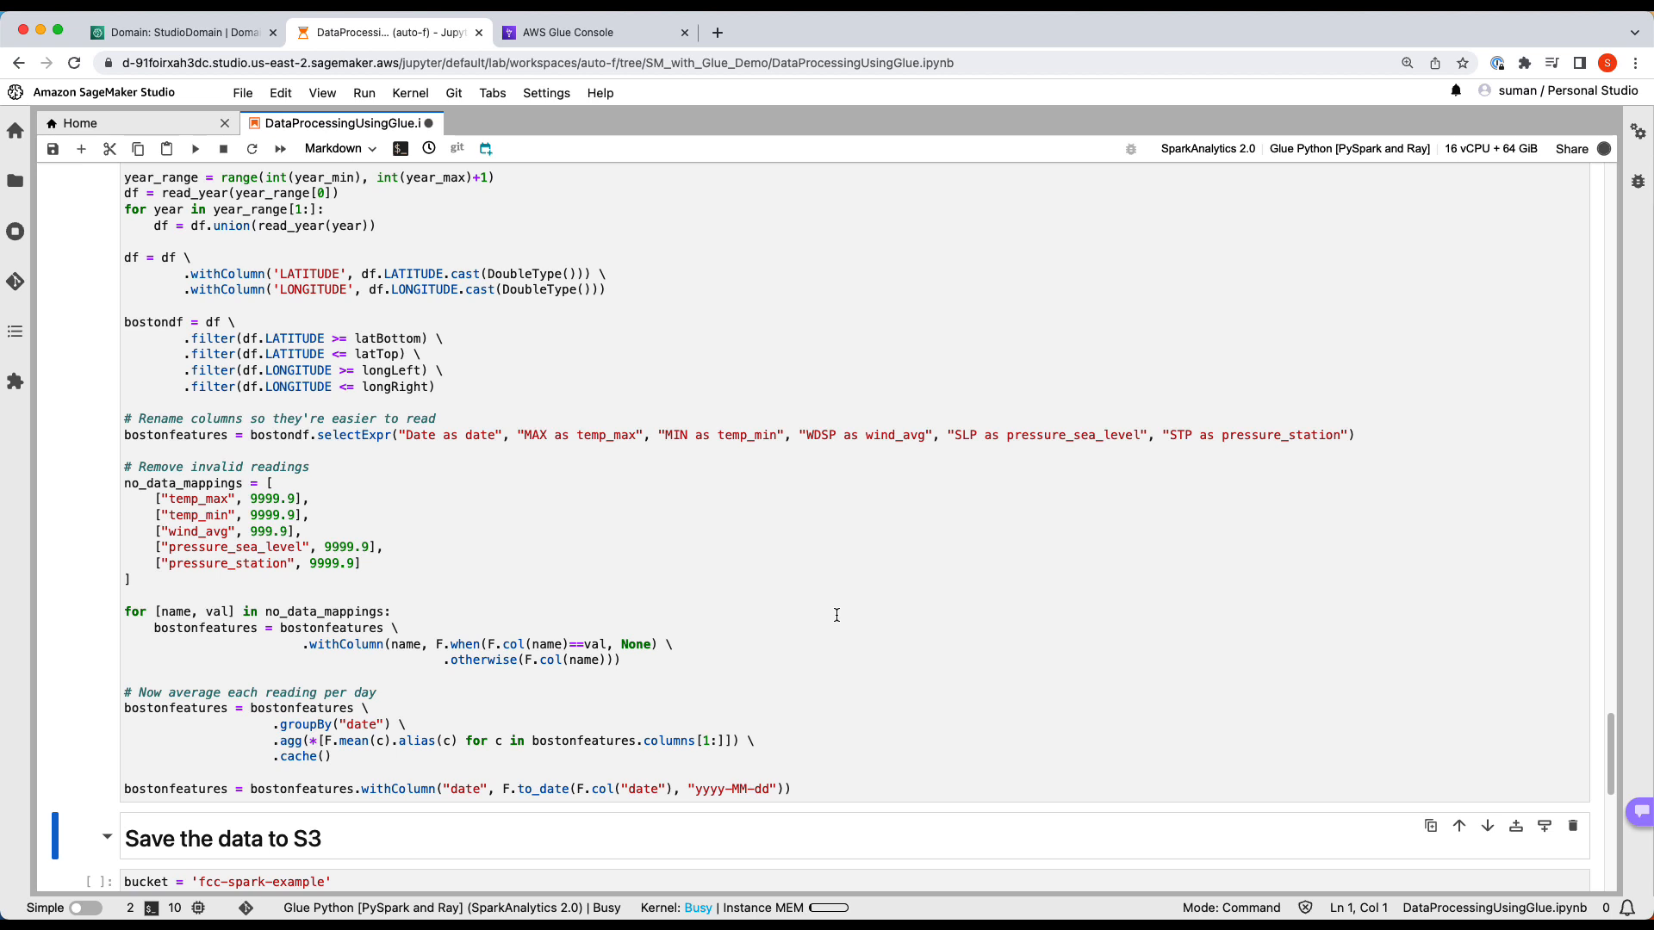
Run the cell that writes bostonfeatures to weather-processed.parquet in the fcc-spark-example bucket.
{"action": "scroll", "coordinate": [836, 615], "scroll_direction": "down", "scroll_amount": 3}
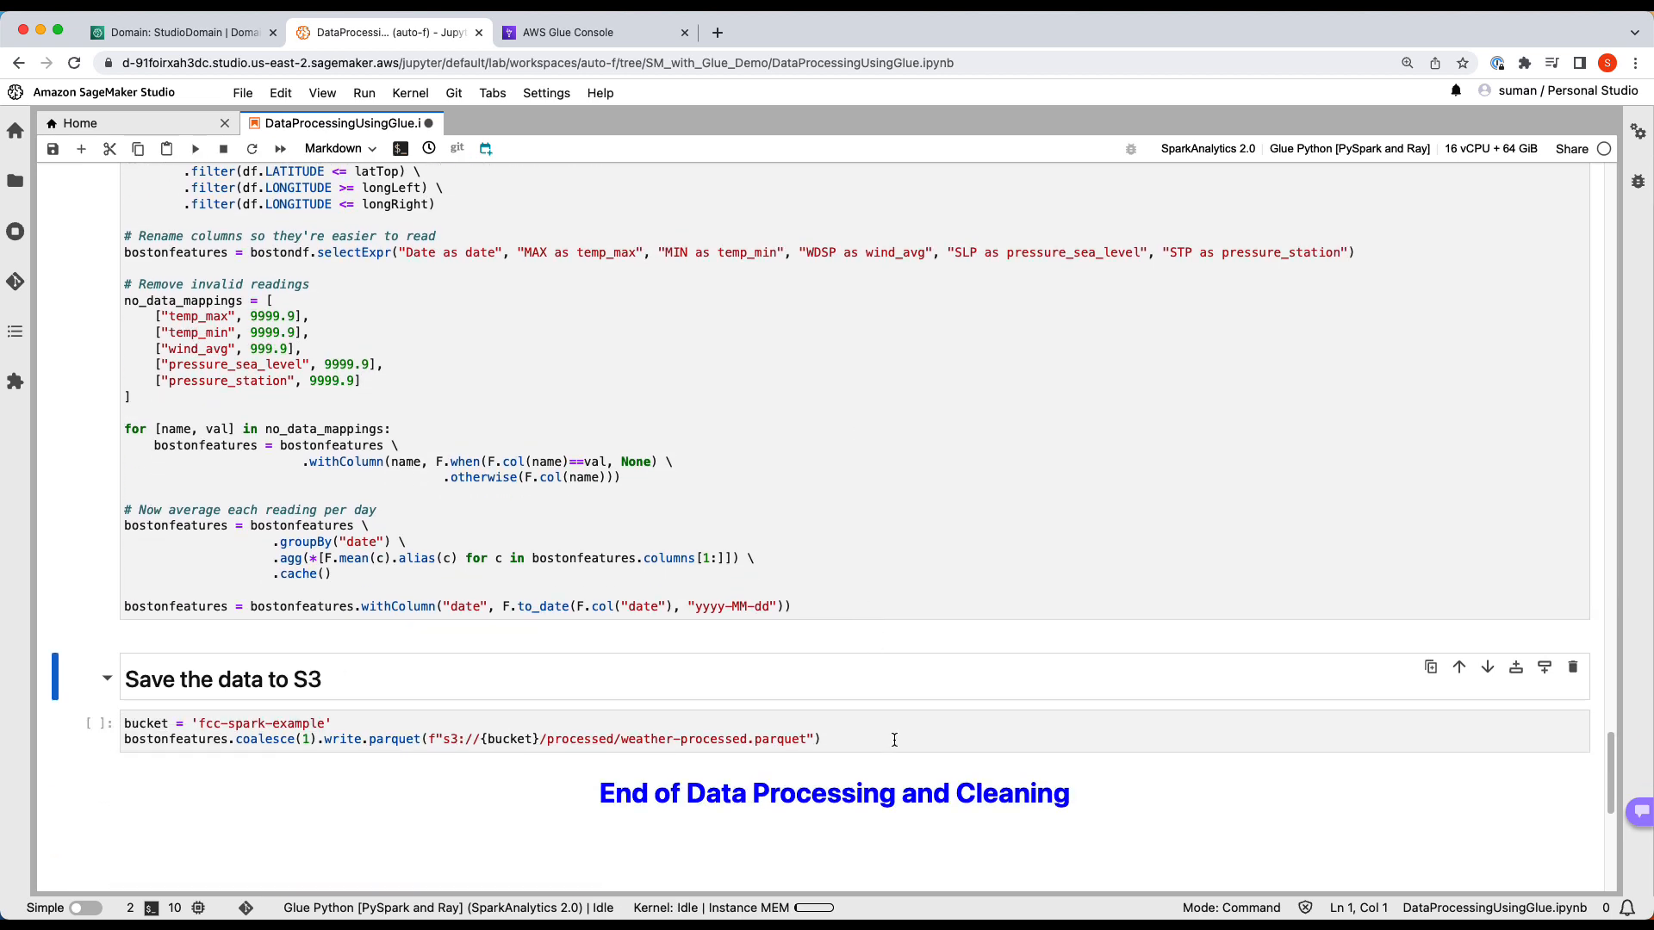
{"action": "left_click", "coordinate": [895, 740]}
{"action": "key", "text": "shift+Return"}
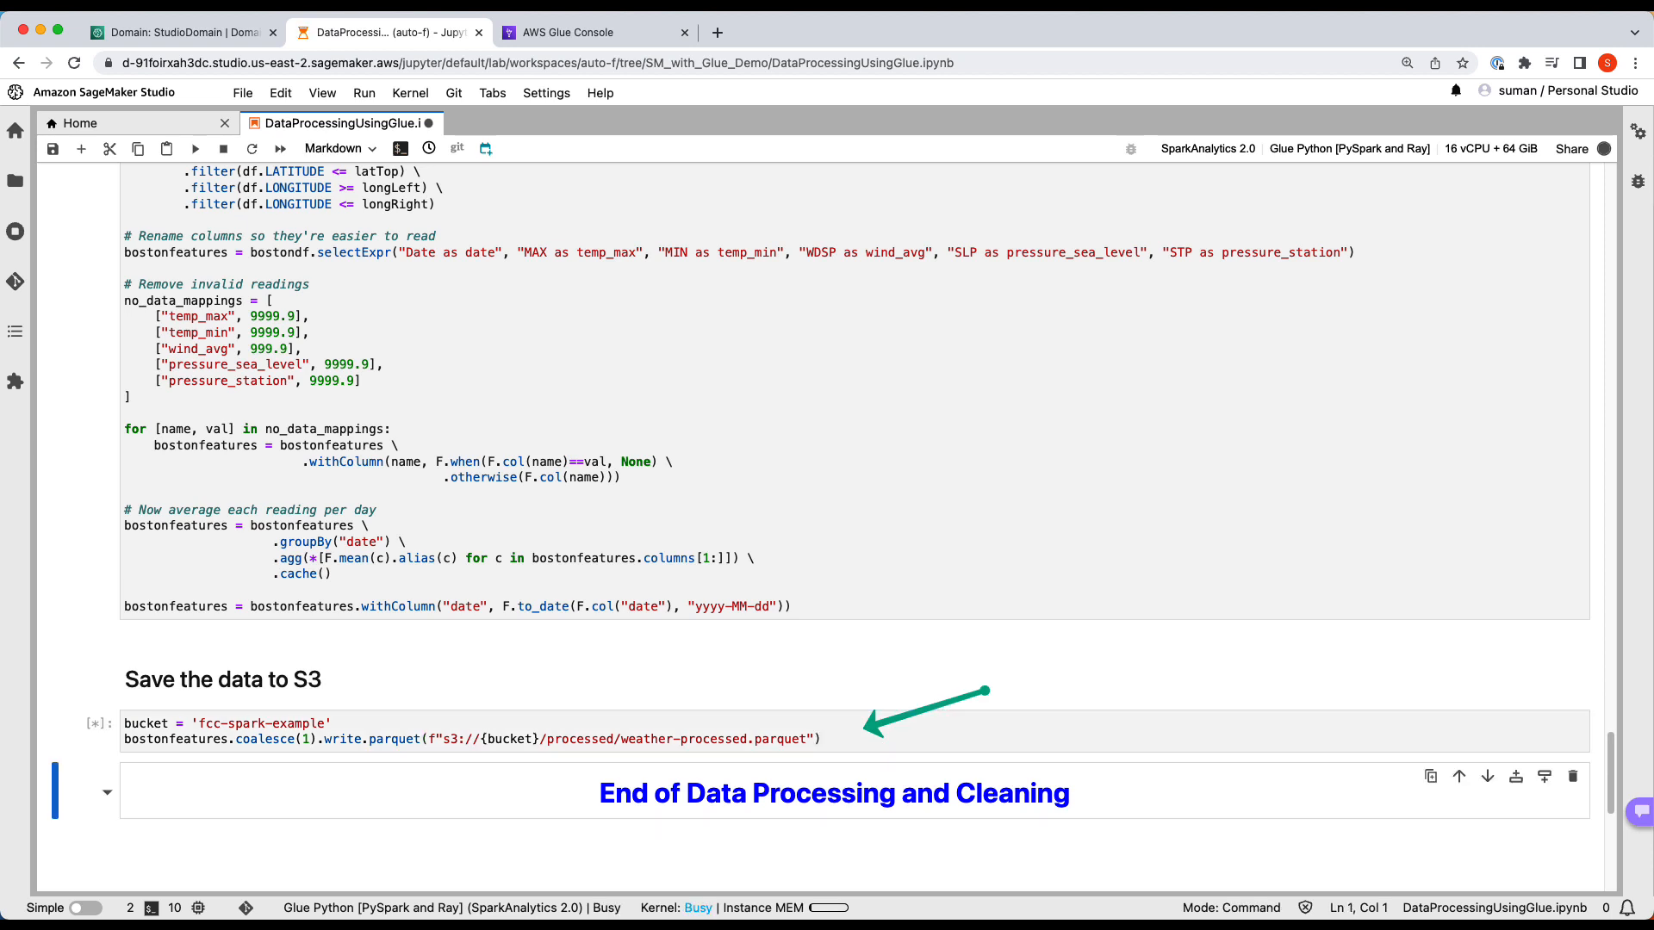
Insert a code cell above the End of Data Processing and Cleaning heading containing %stop_session.
{"action": "key", "text": "a"}
{"action": "left_click", "coordinate": [172, 786]}
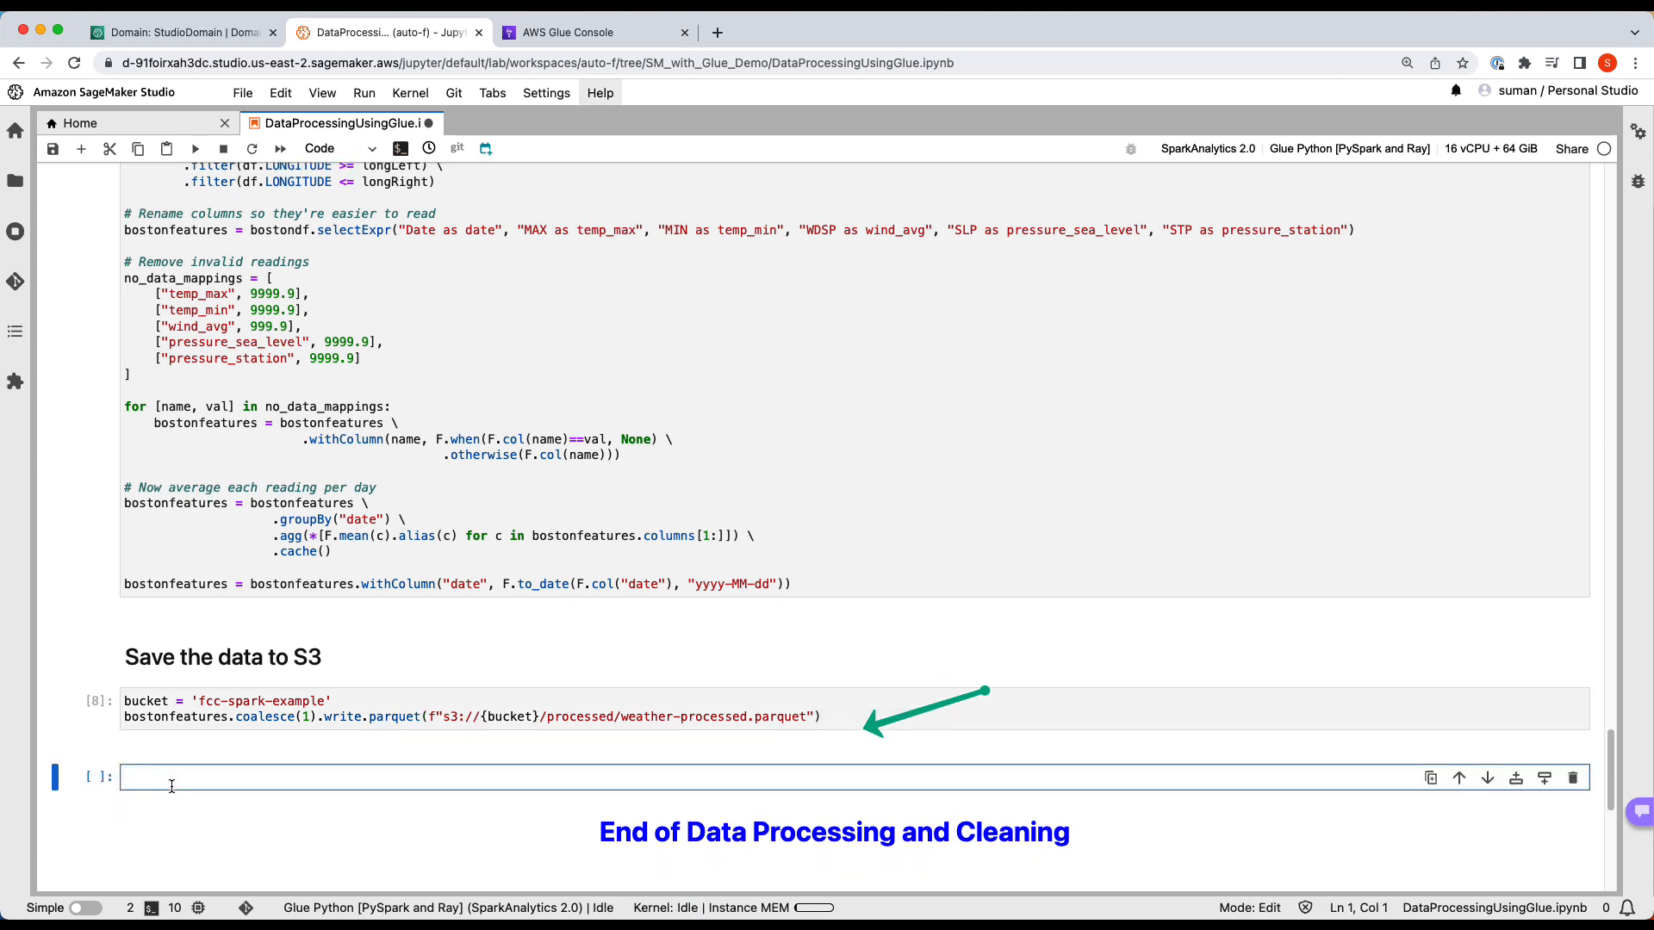
{"action": "type", "text": "%stop"}
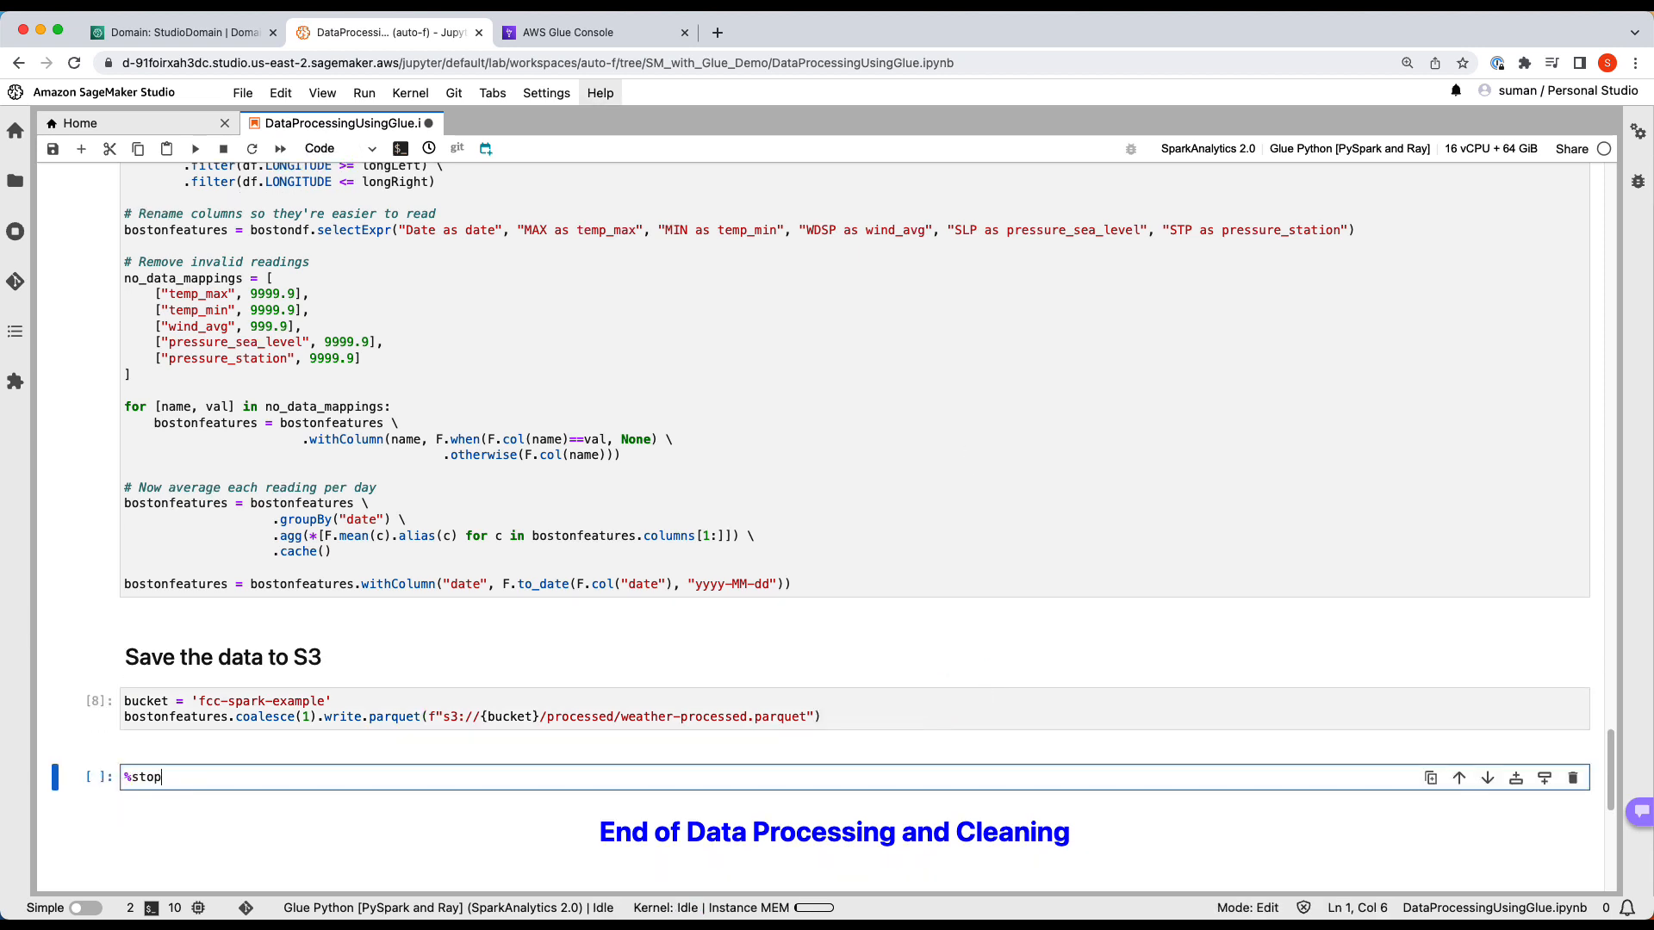
{"action": "type", "text": "_session"}
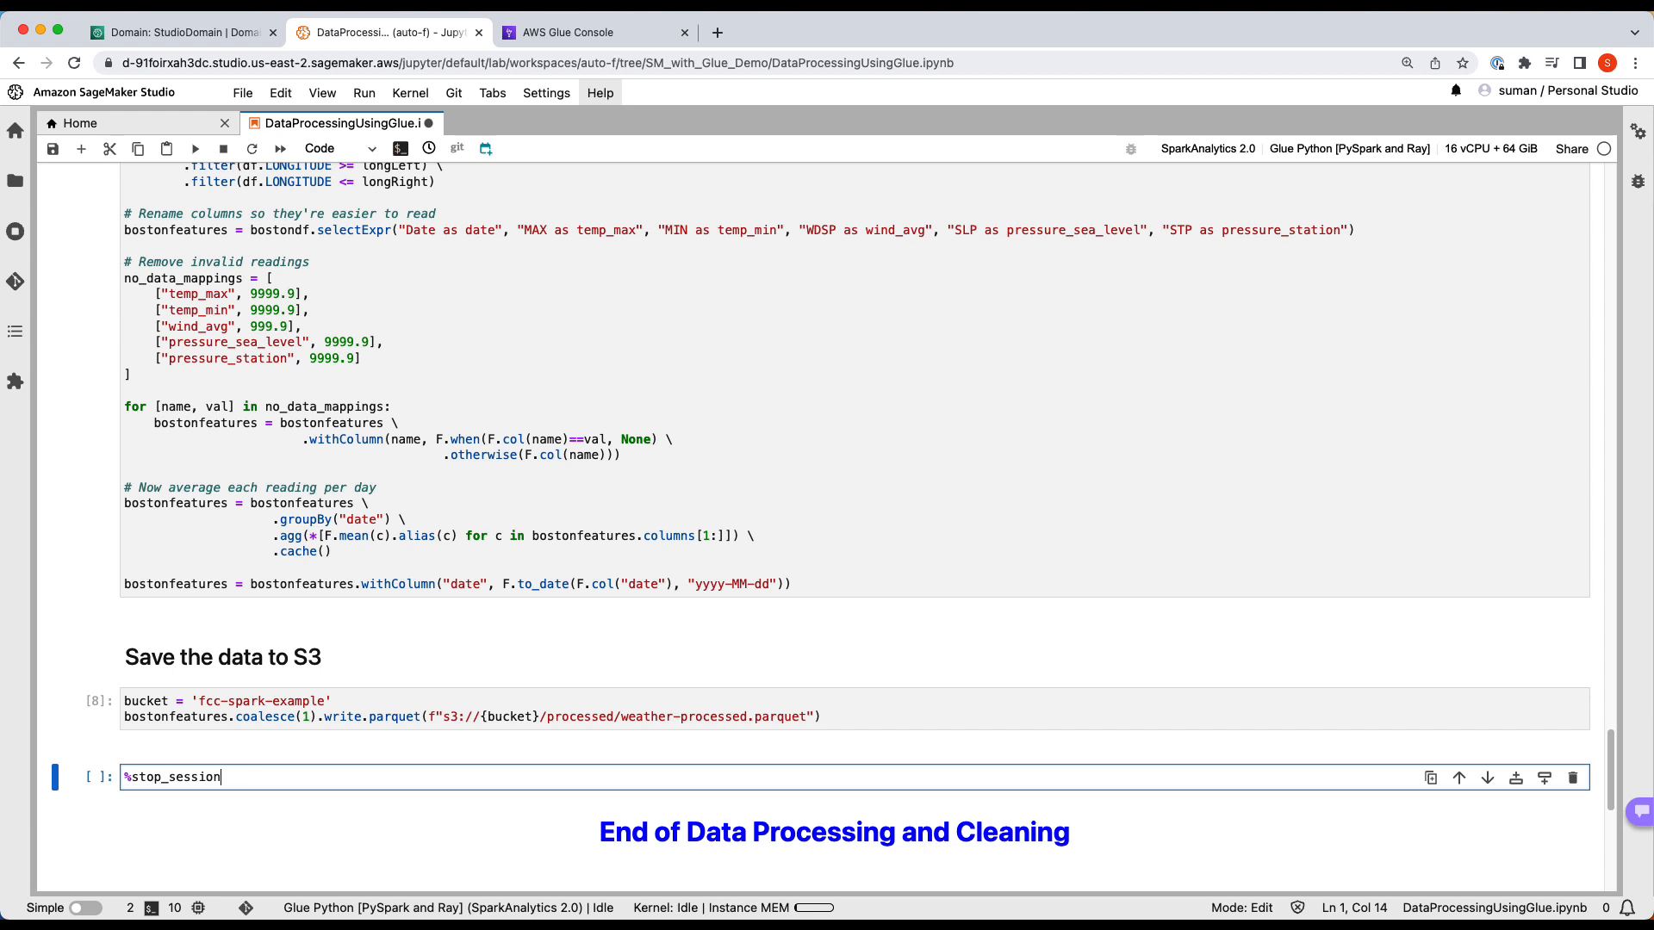
Shut down the notebook kernel, and refresh the interactive session history in the AWS Glue console.
{"action": "left_click", "coordinate": [419, 98]}
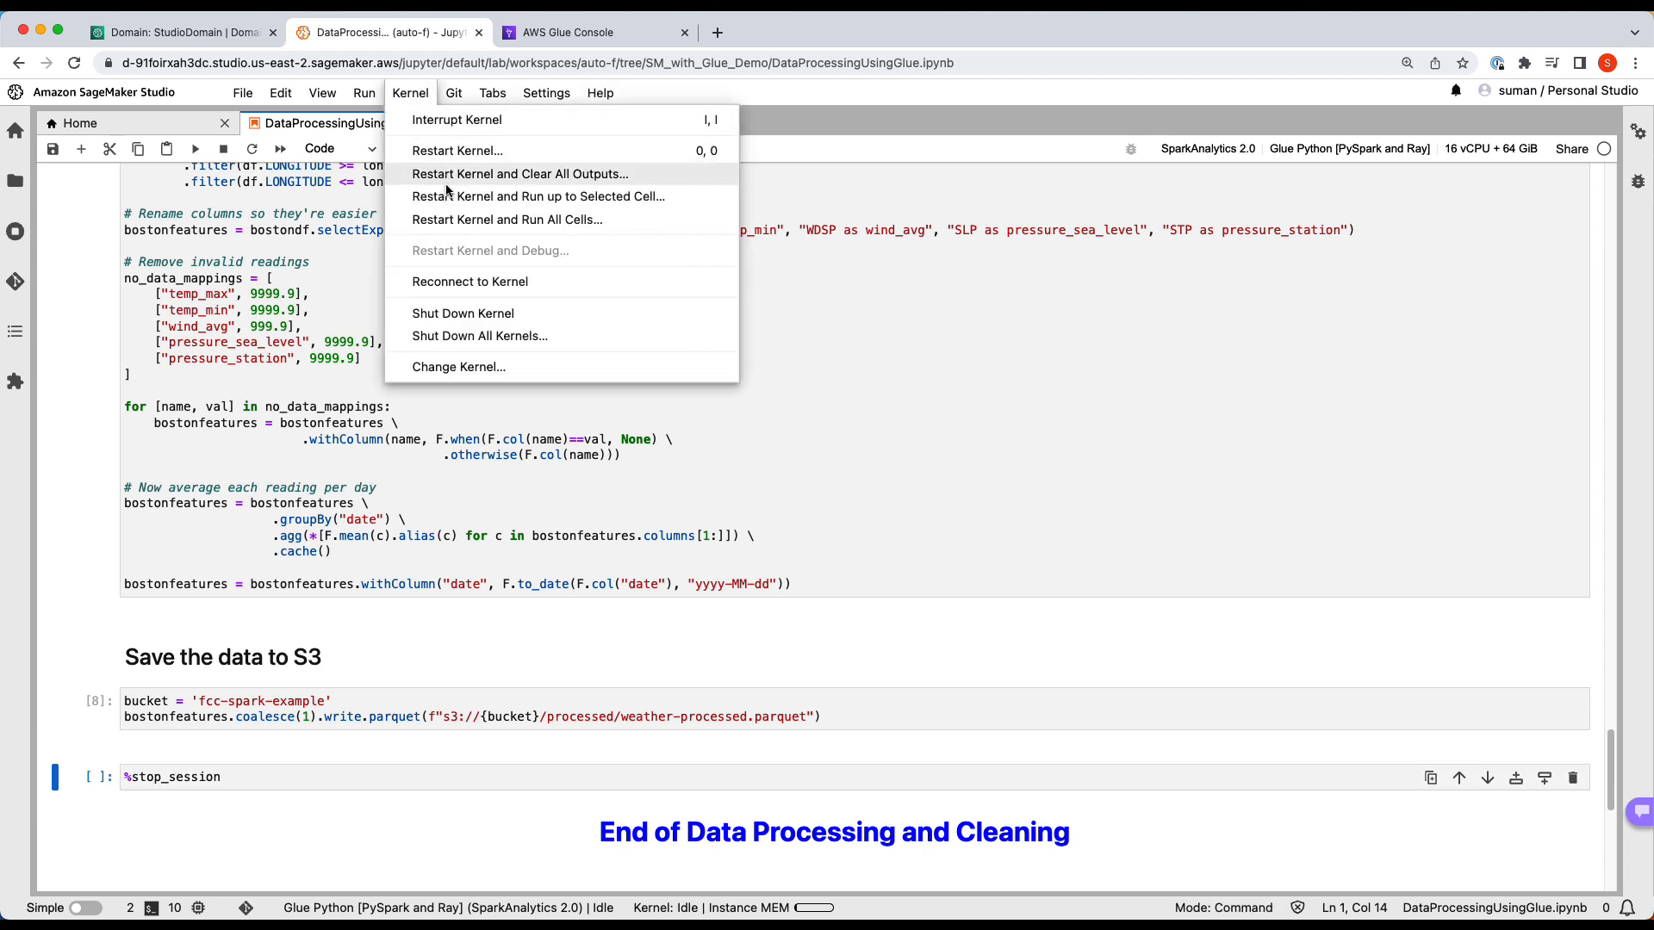
{"action": "left_click", "coordinate": [495, 315]}
{"action": "left_click", "coordinate": [569, 32]}
{"action": "left_click", "coordinate": [1202, 243]}
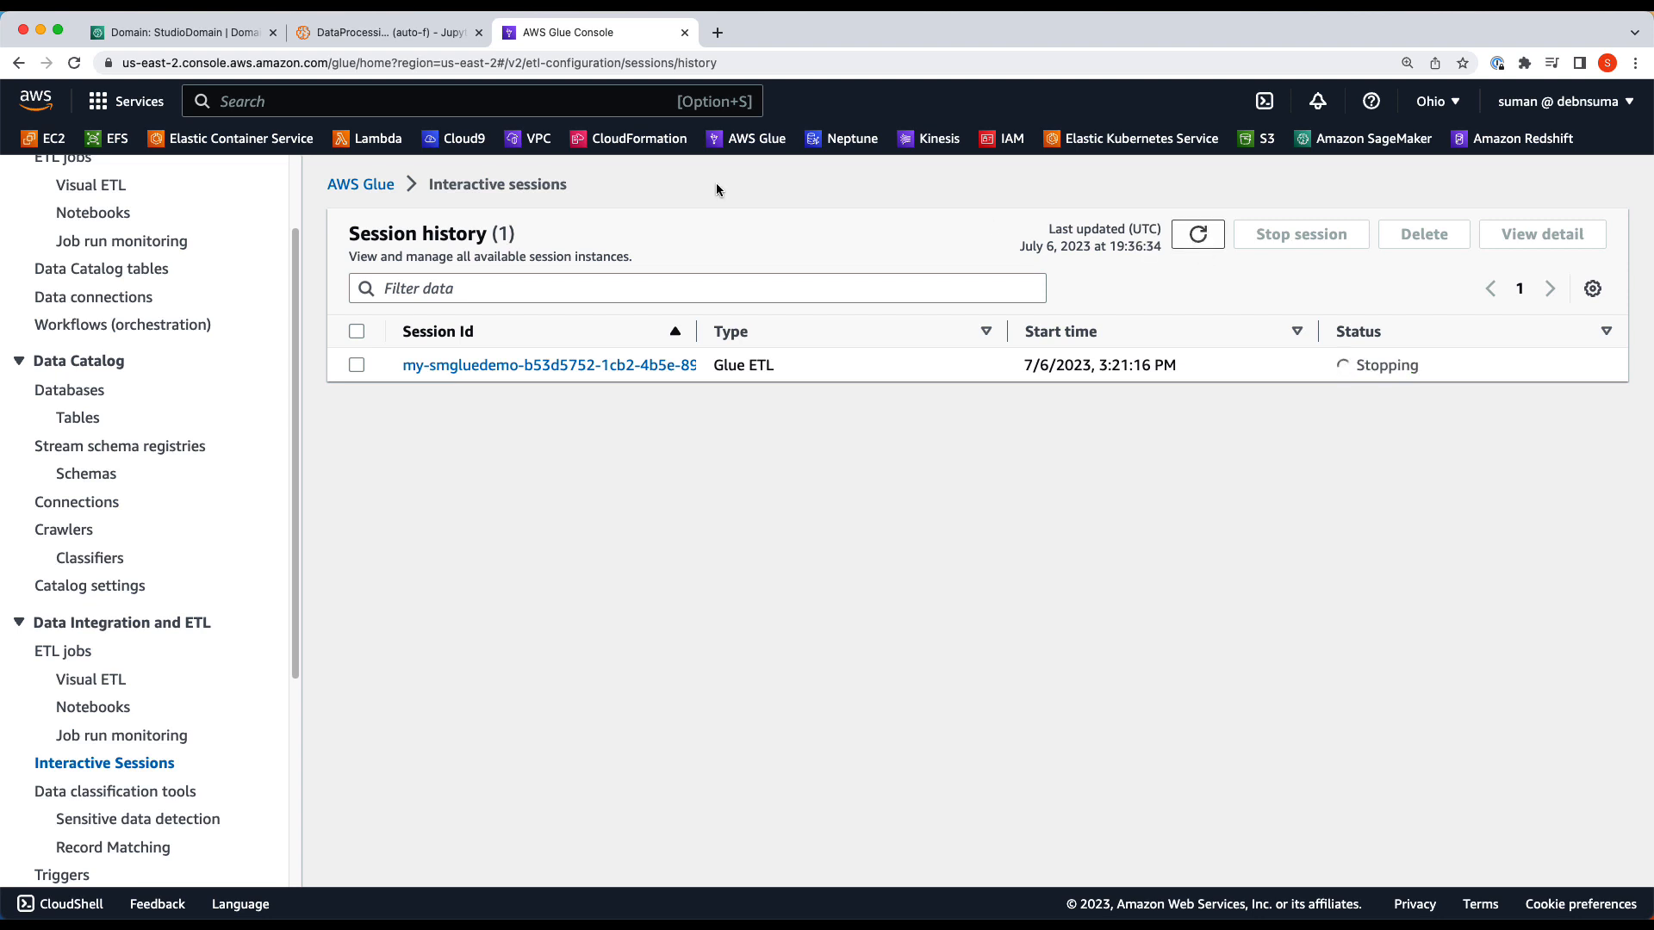
Open S3 in a new browser tab, filter the buckets by fcc and open the fcc-spark-example bucket.
{"action": "left_click", "coordinate": [554, 101]}
{"action": "type", "text": "s3"}
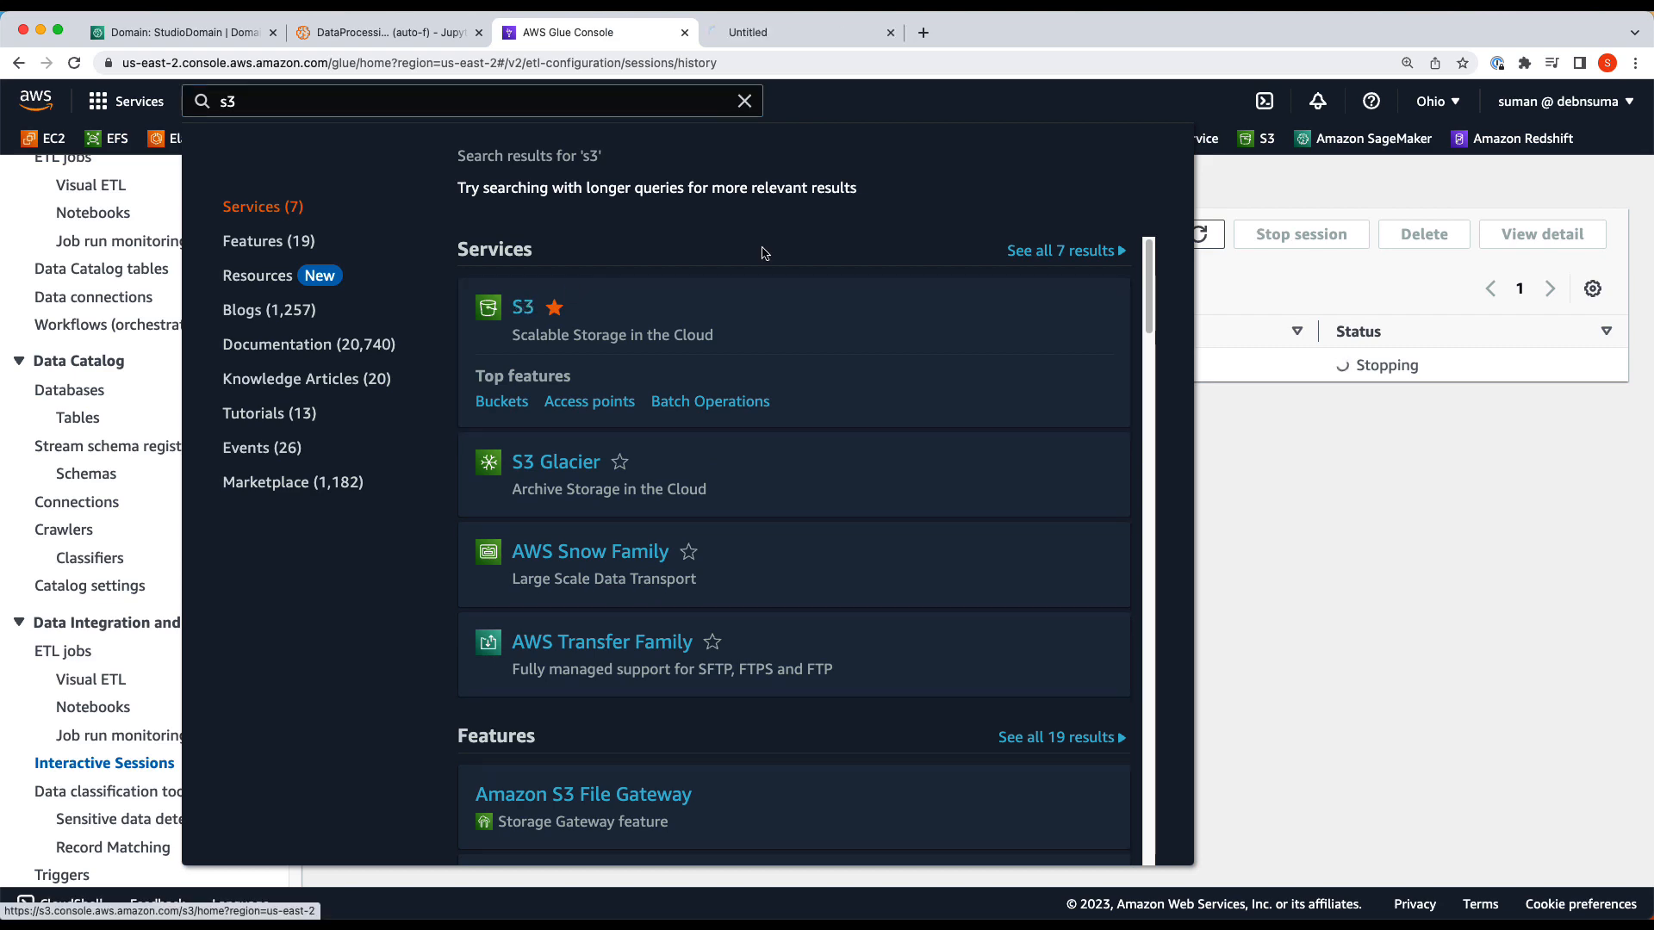
{"action": "left_click", "coordinate": [571, 294], "text": "super"}
{"action": "left_click", "coordinate": [813, 32]}
{"action": "left_click", "coordinate": [489, 551]}
{"action": "type", "text": "fcc"}
{"action": "left_click", "coordinate": [484, 658]}
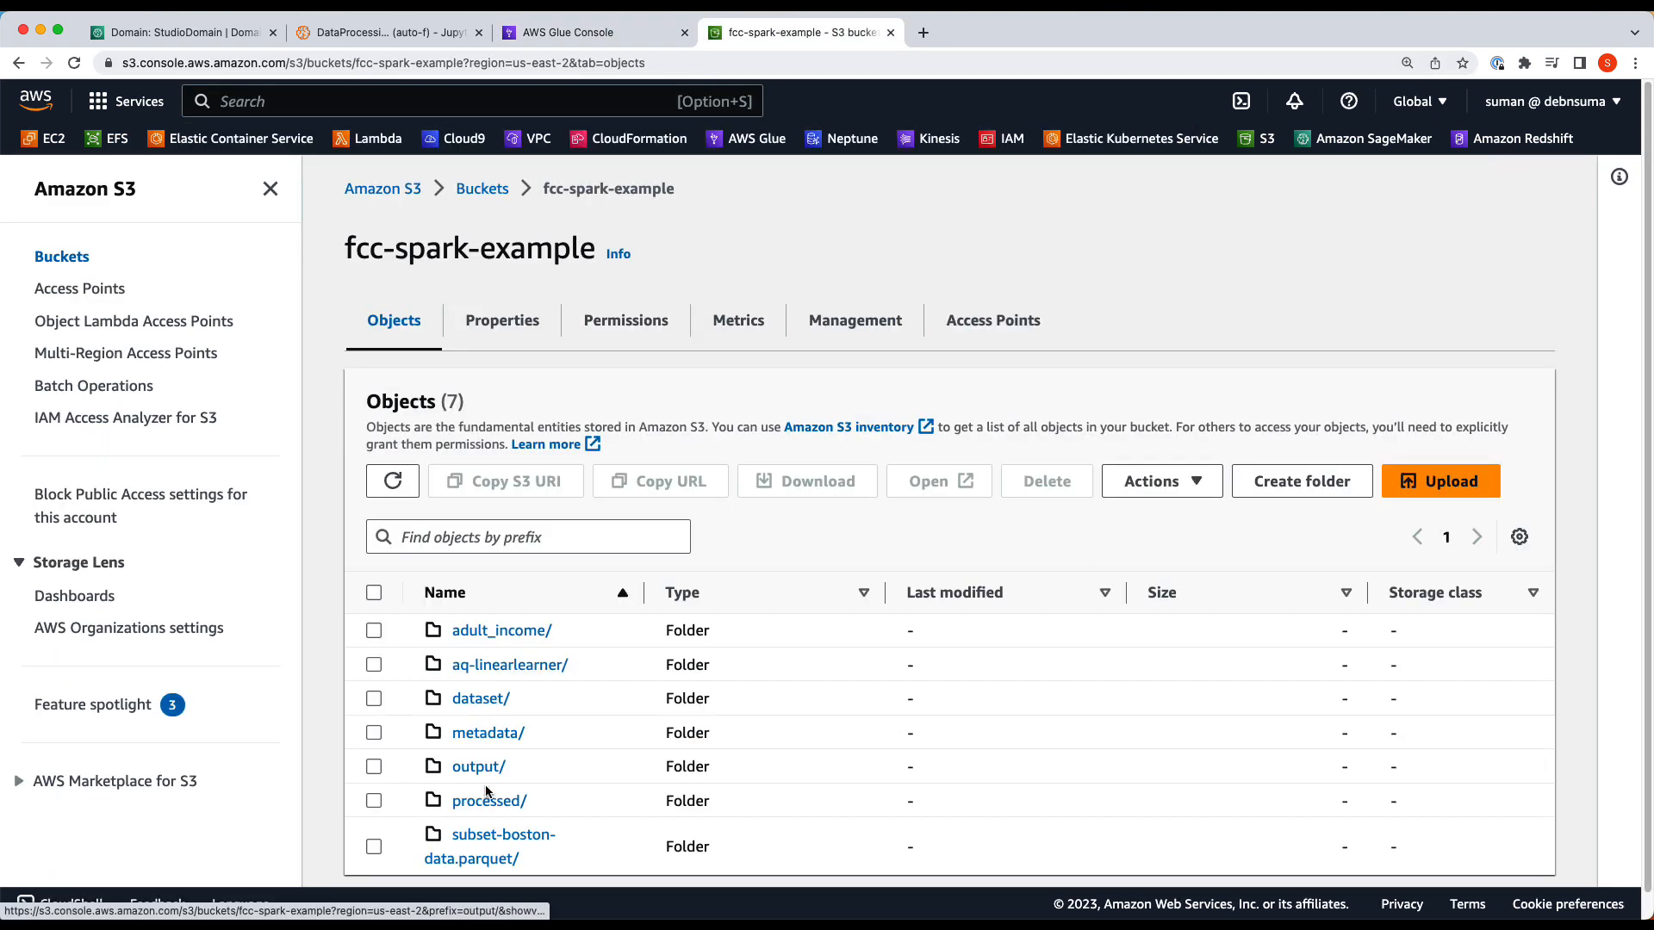
Open the bucket's processed/ folder, widen the Name column and hide the S3 navigation pane to view the saved parquet folders.
{"action": "left_click", "coordinate": [484, 771]}
{"action": "left_click_drag", "start_coordinate": [645, 588], "coordinate": [833, 588]}
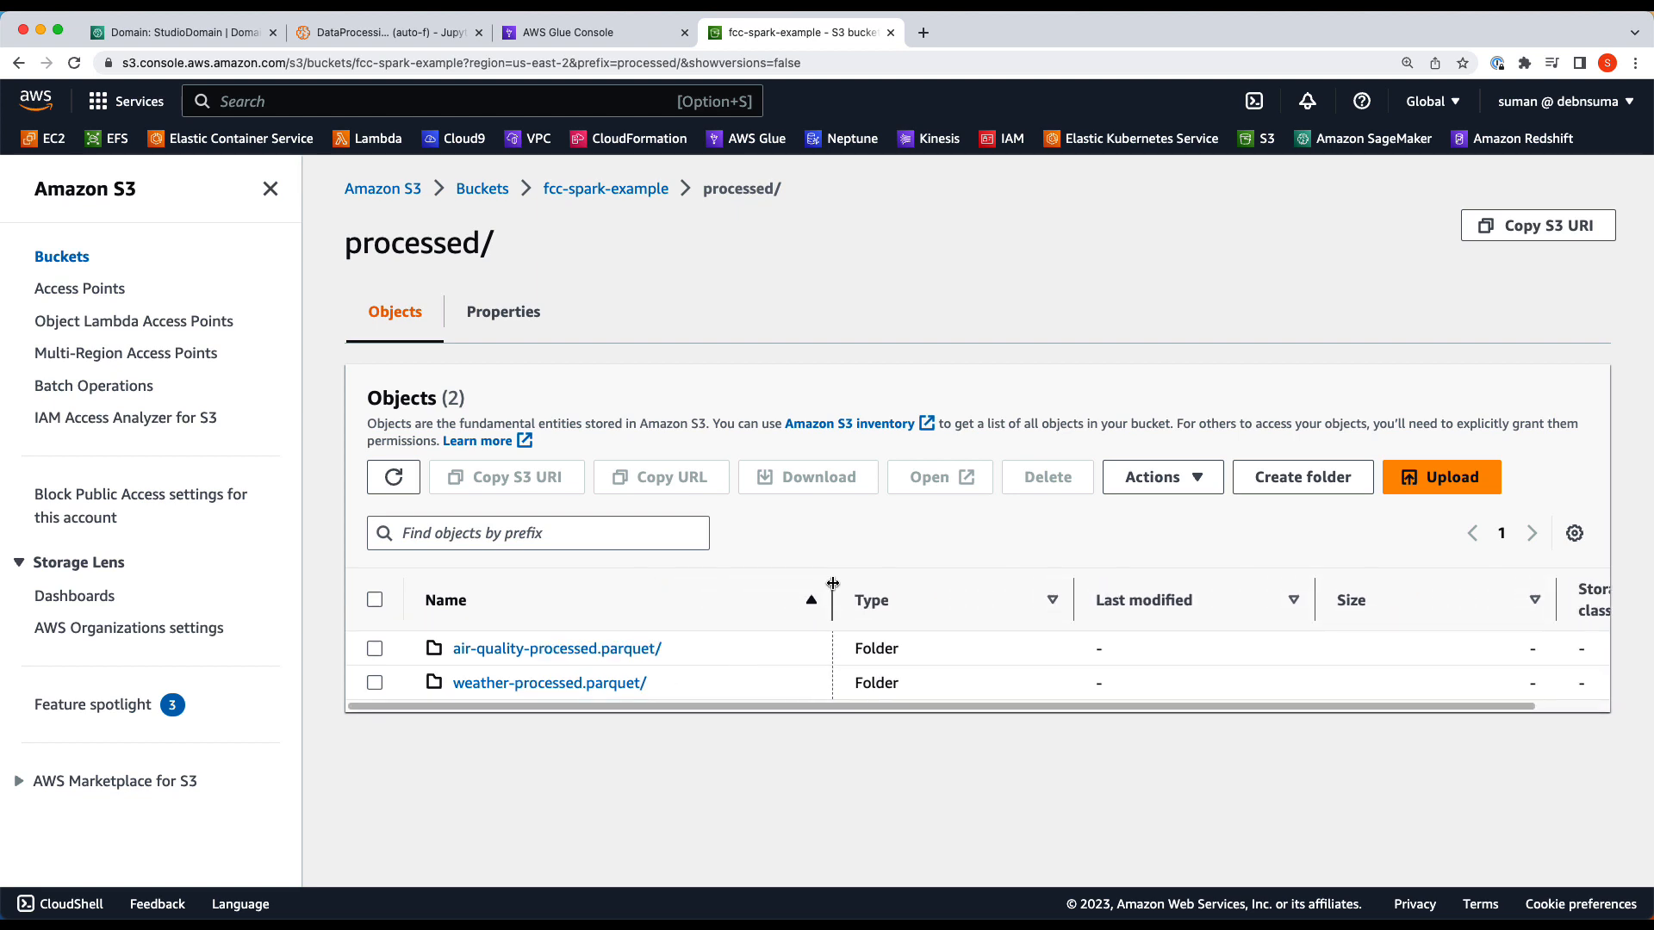
{"action": "left_click", "coordinate": [270, 188]}
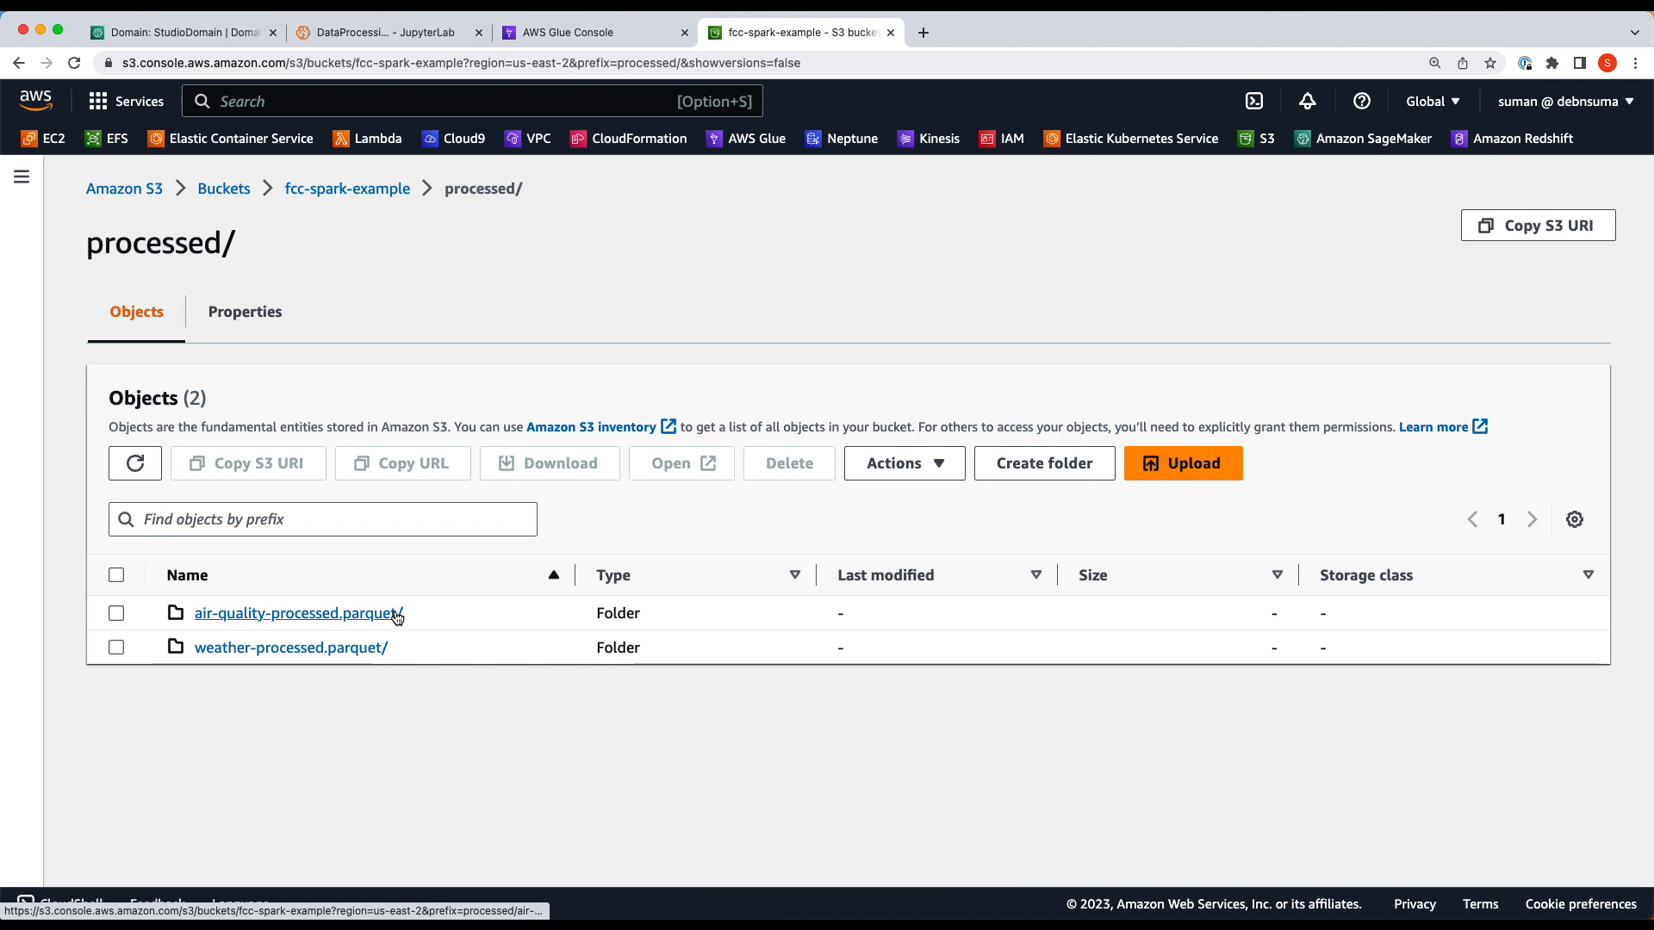
Back in SageMaker Studio, set up a notebook job for DataProcessingUsingGlue.ipynb that runs on a schedule with the Weekday interval.
{"action": "left_click", "coordinate": [410, 37]}
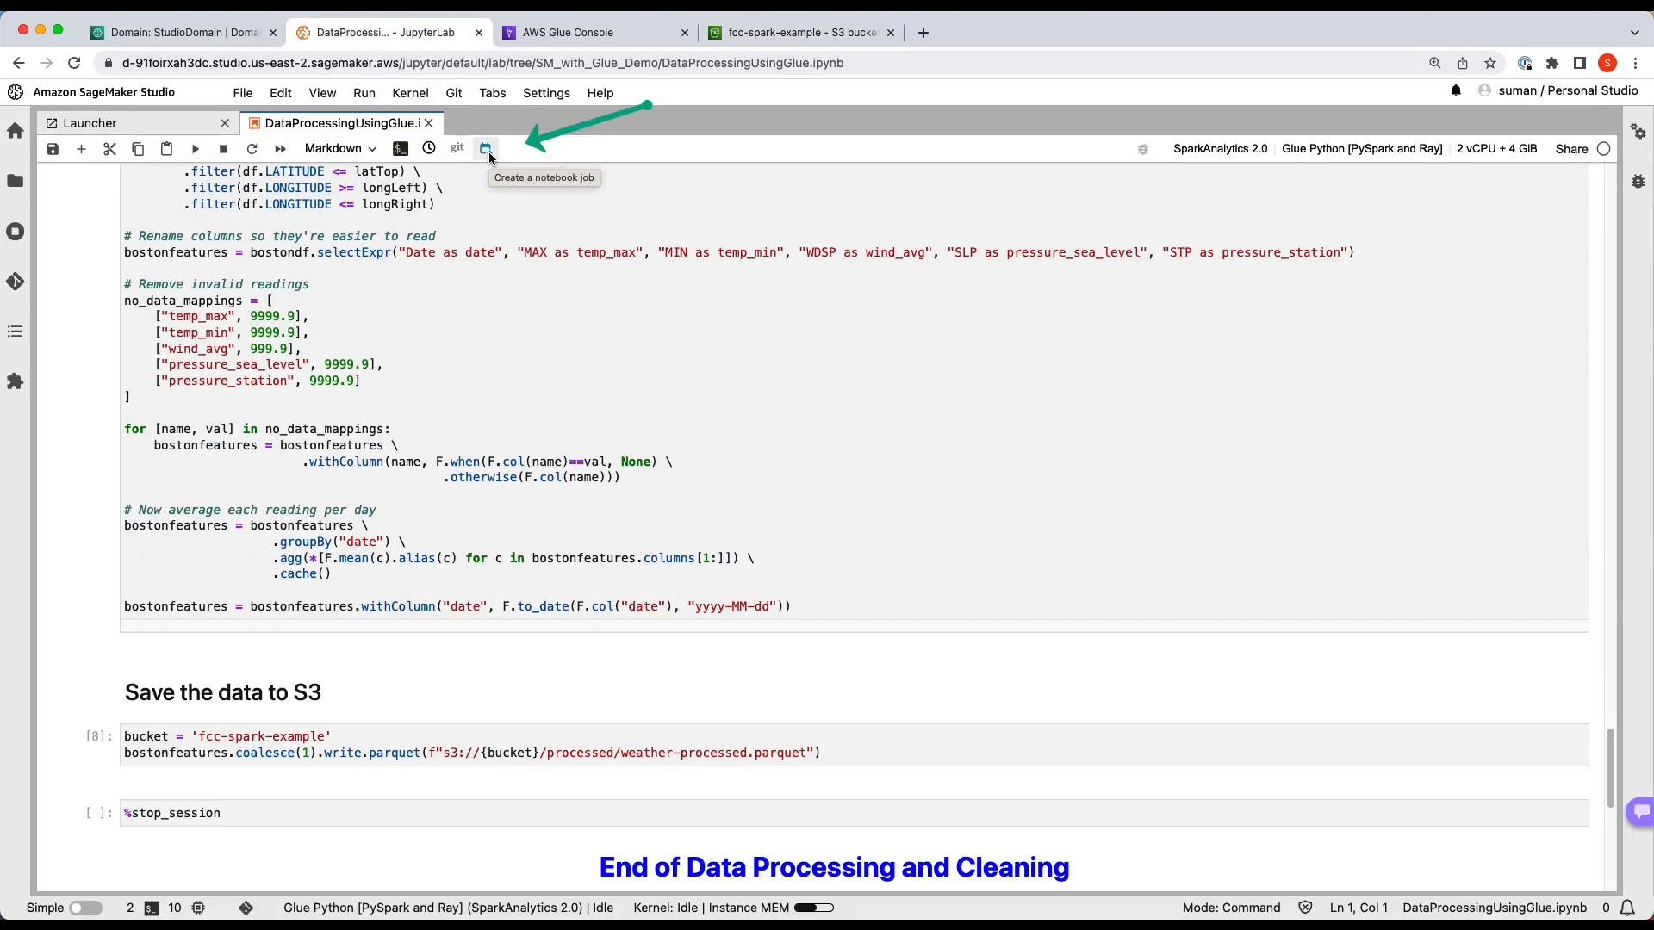
{"action": "left_click", "coordinate": [488, 151]}
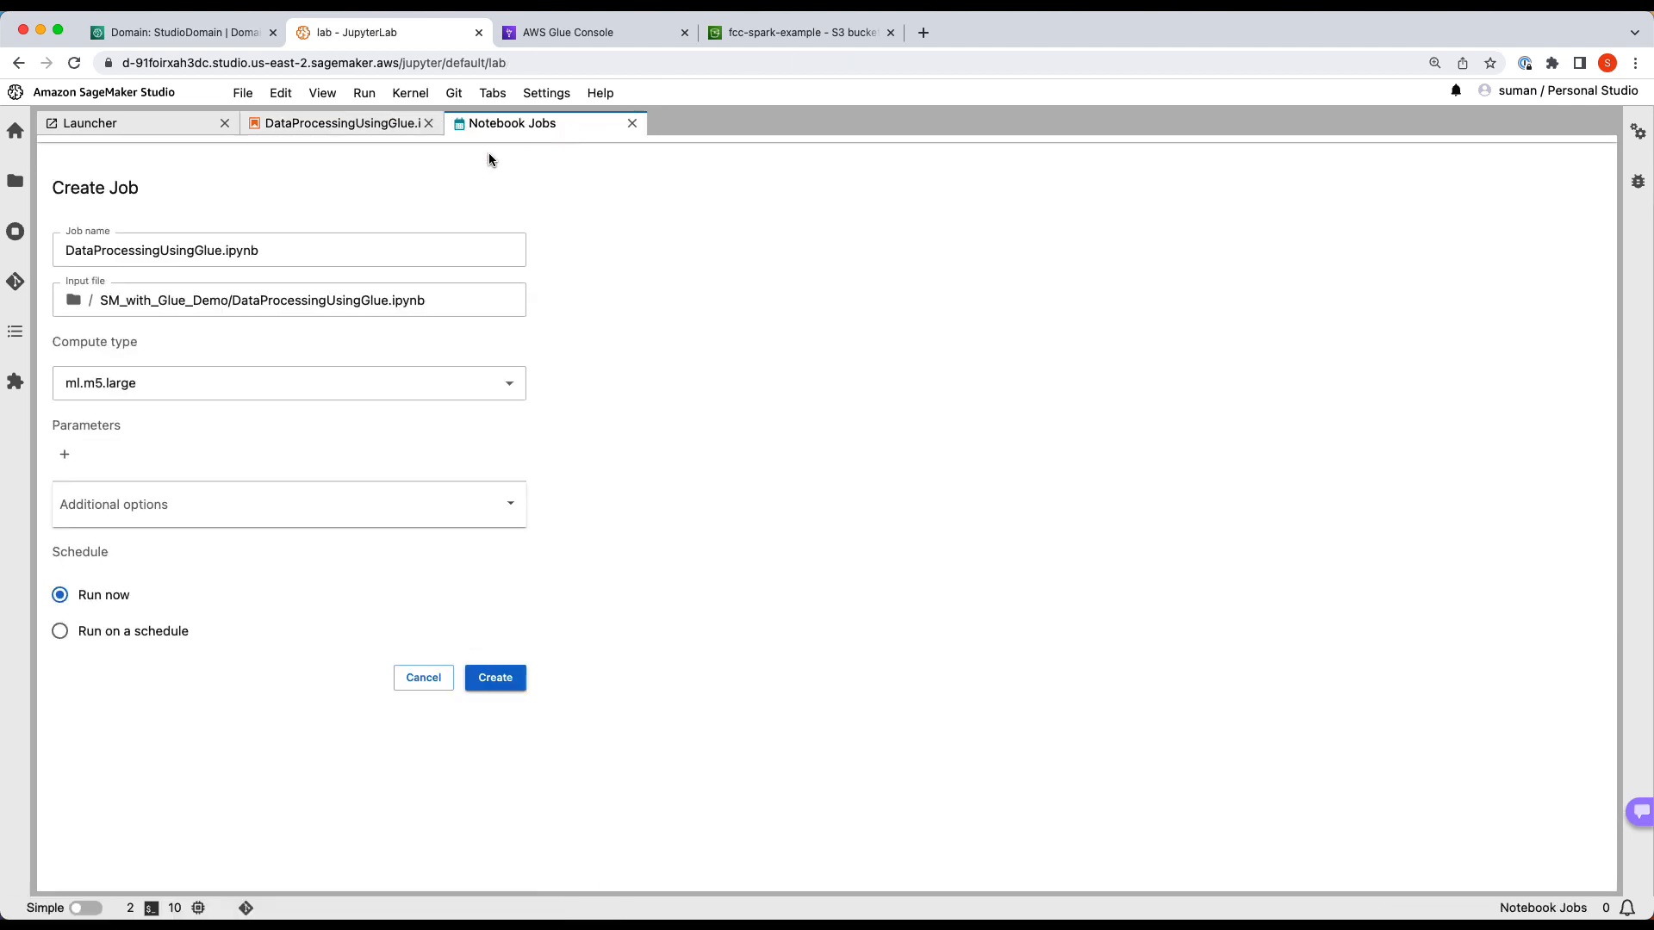
{"action": "left_click", "coordinate": [340, 249]}
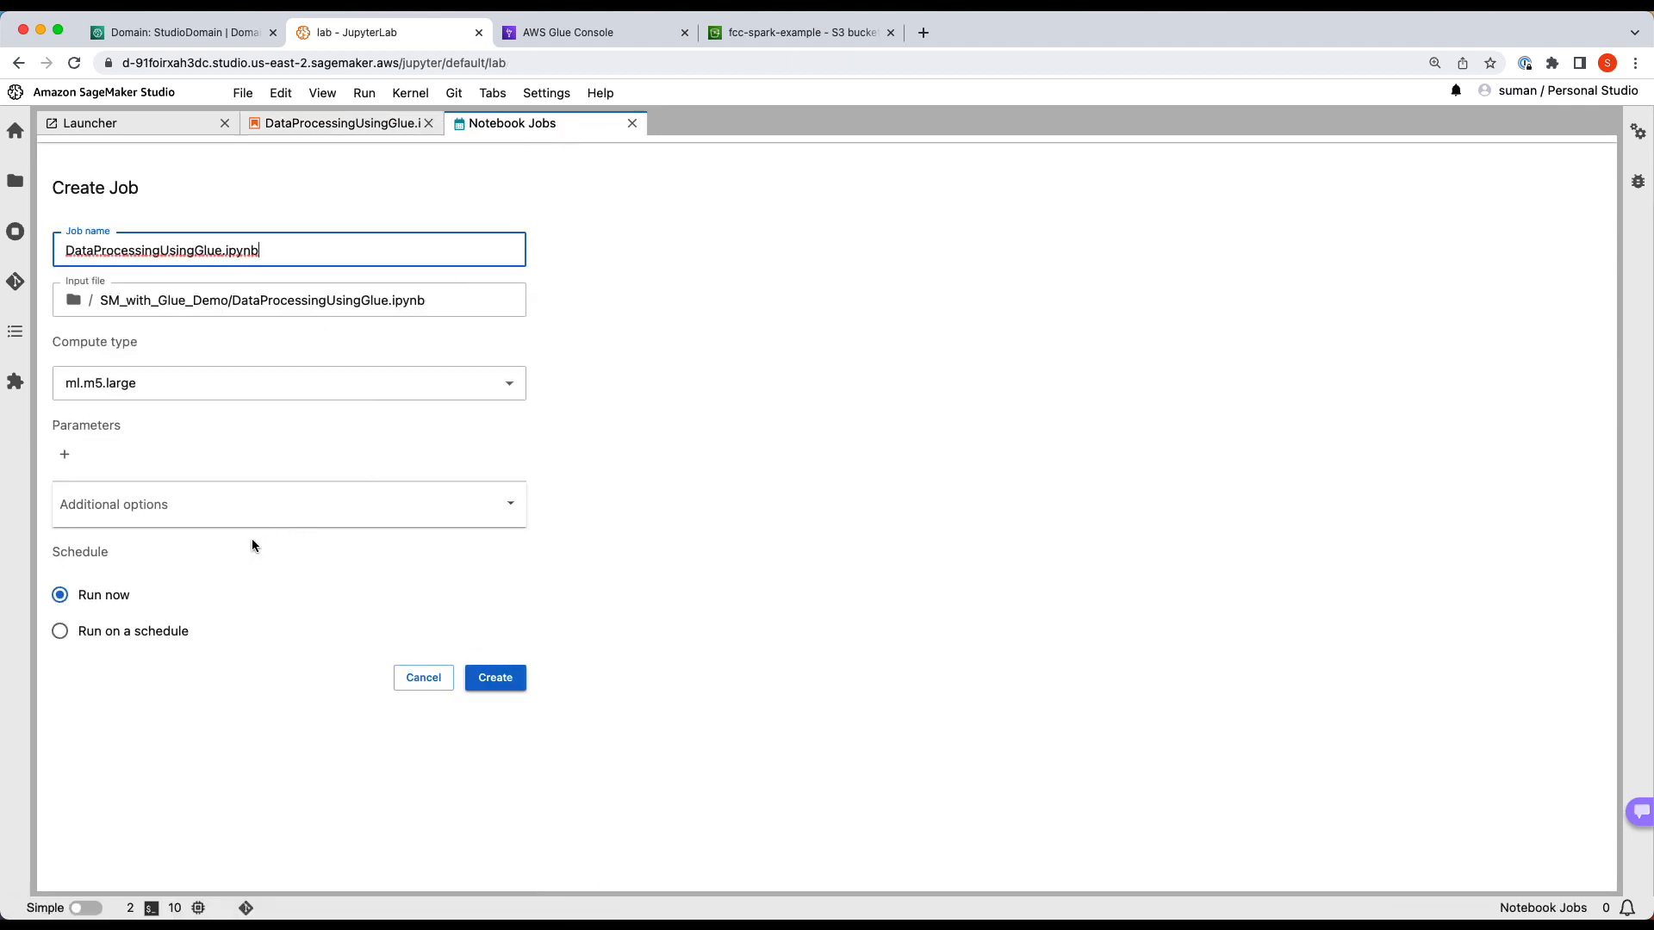
{"action": "left_click", "coordinate": [155, 633]}
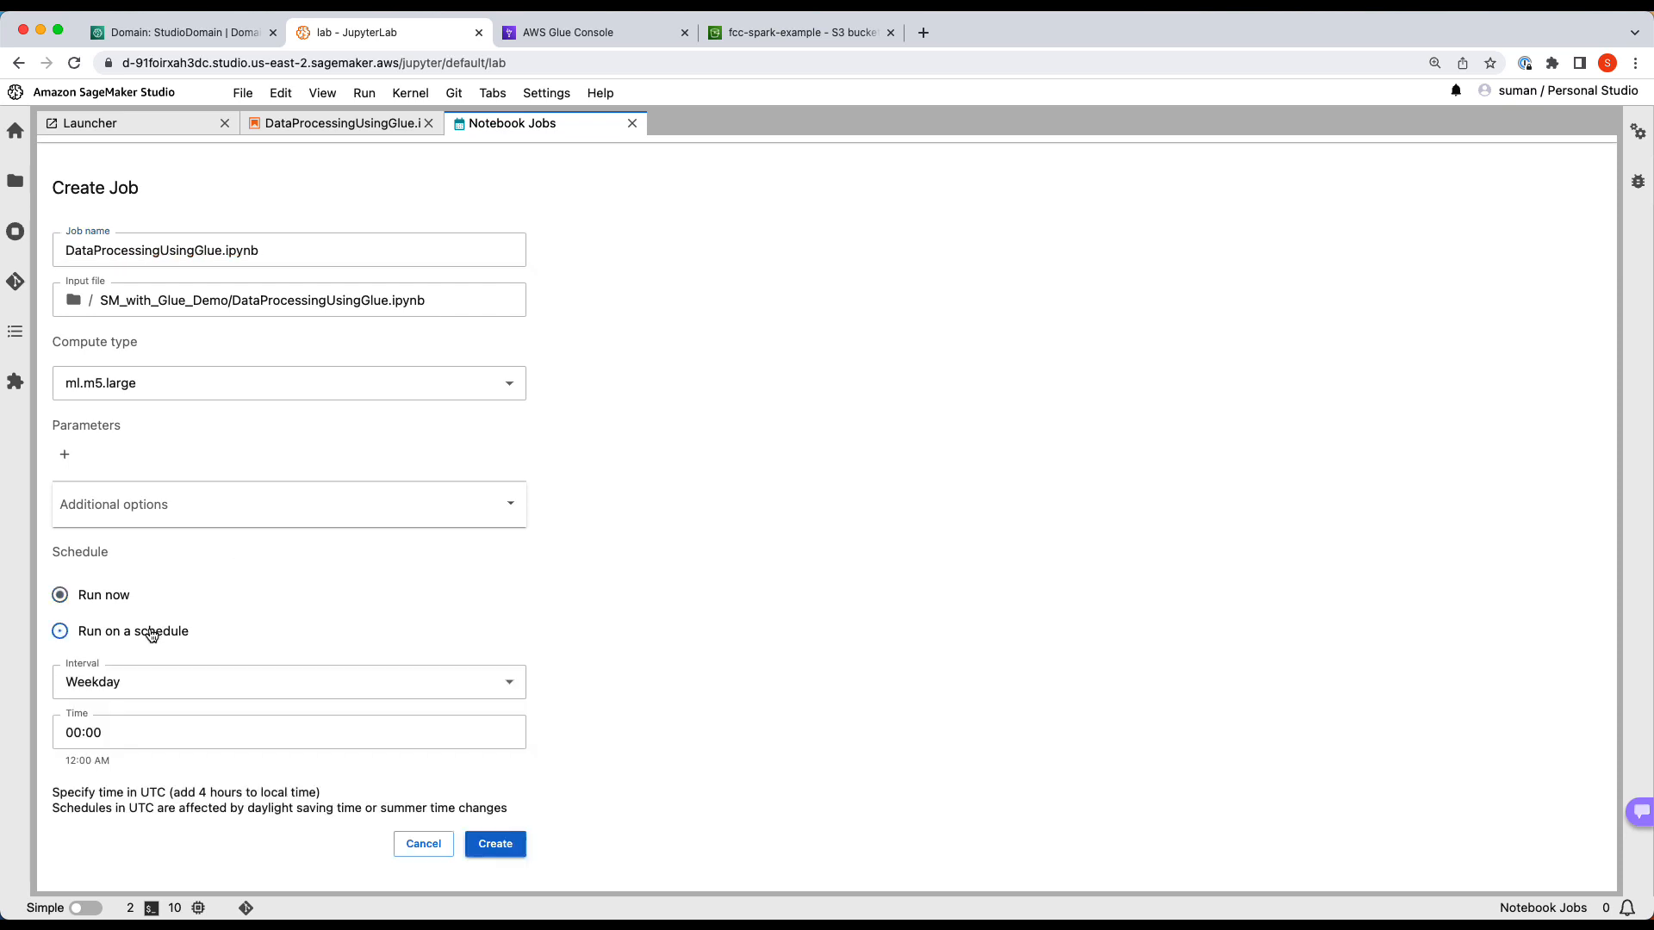
{"action": "left_click", "coordinate": [234, 684]}
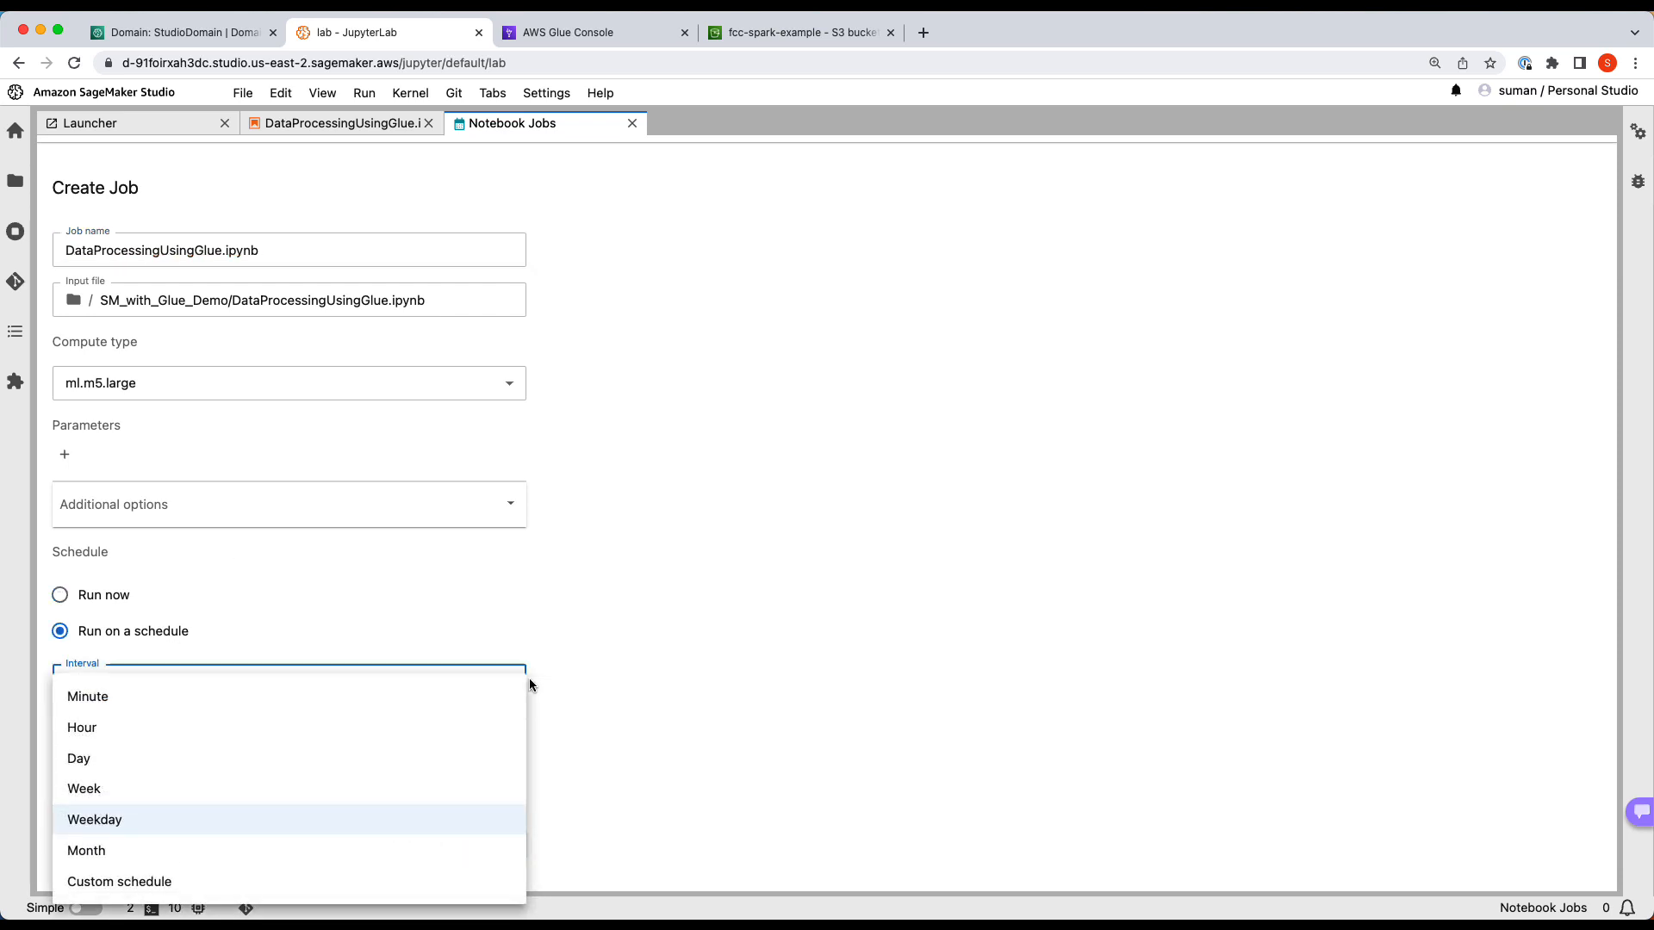
{"action": "left_click", "coordinate": [627, 653]}
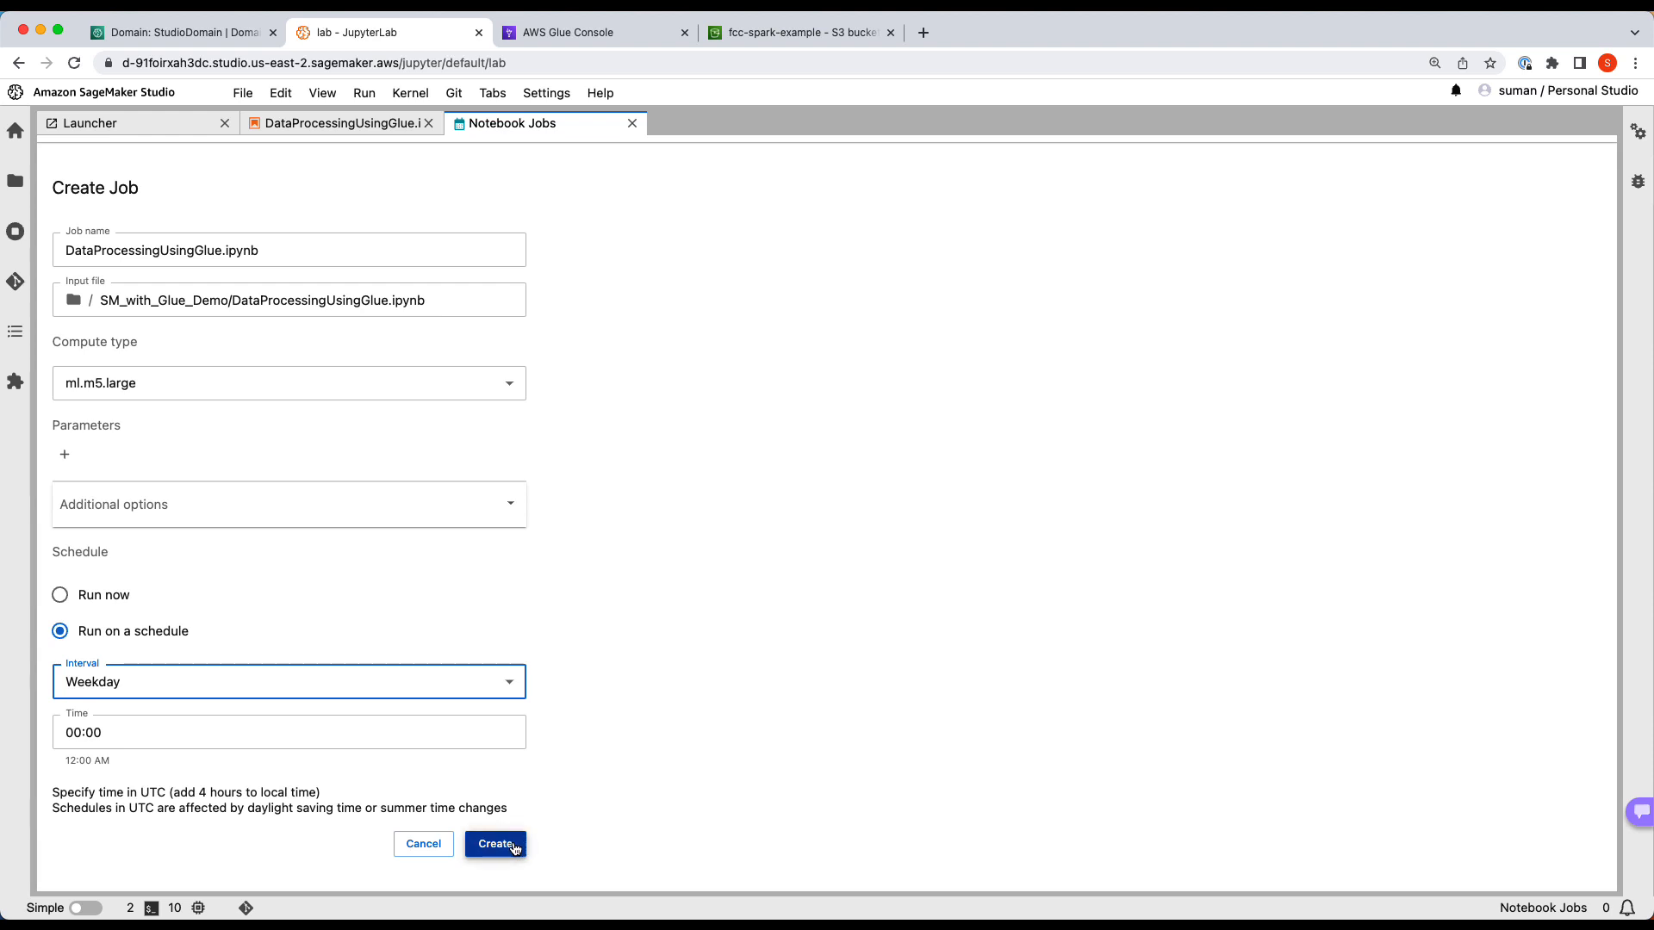